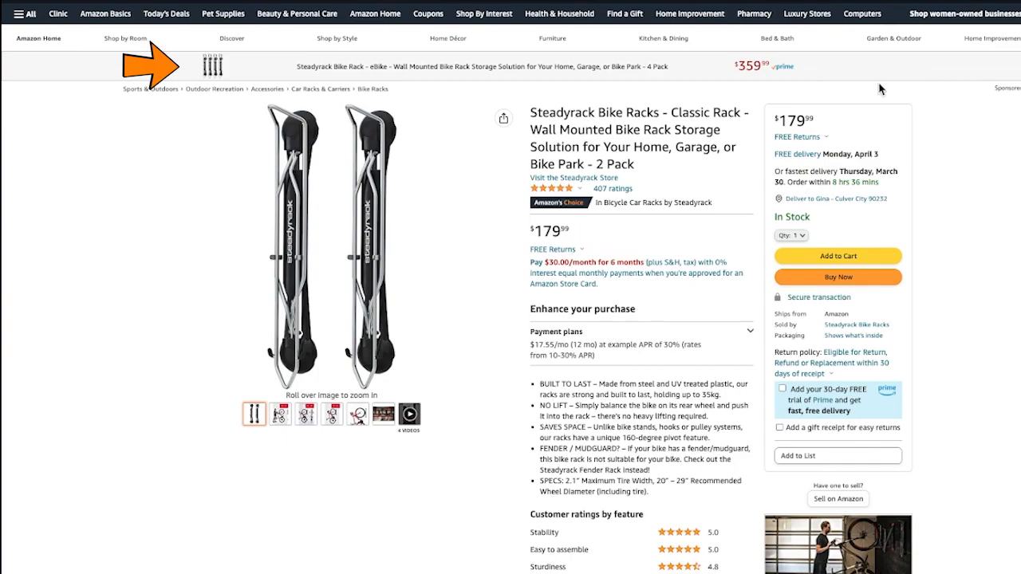
Examine the Steadyrack Classic Rack product page from the top banner ad down to the comparison with similar items
scroll(949, 254, up, 1)
scroll(948, 254, down, 4)
scroll(949, 254, down, 3)
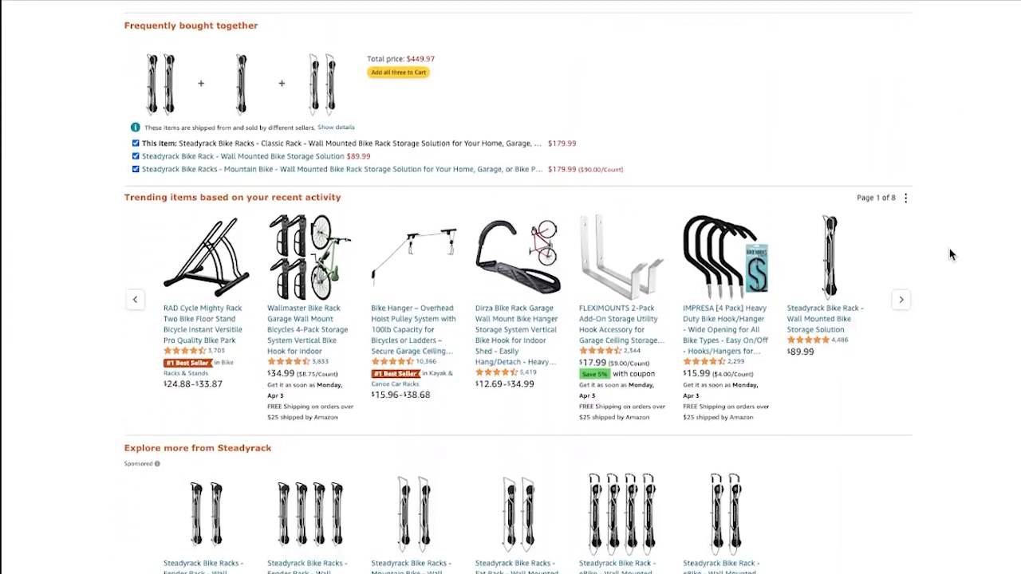
scroll(949, 254, down, 2)
scroll(949, 254, down, 3)
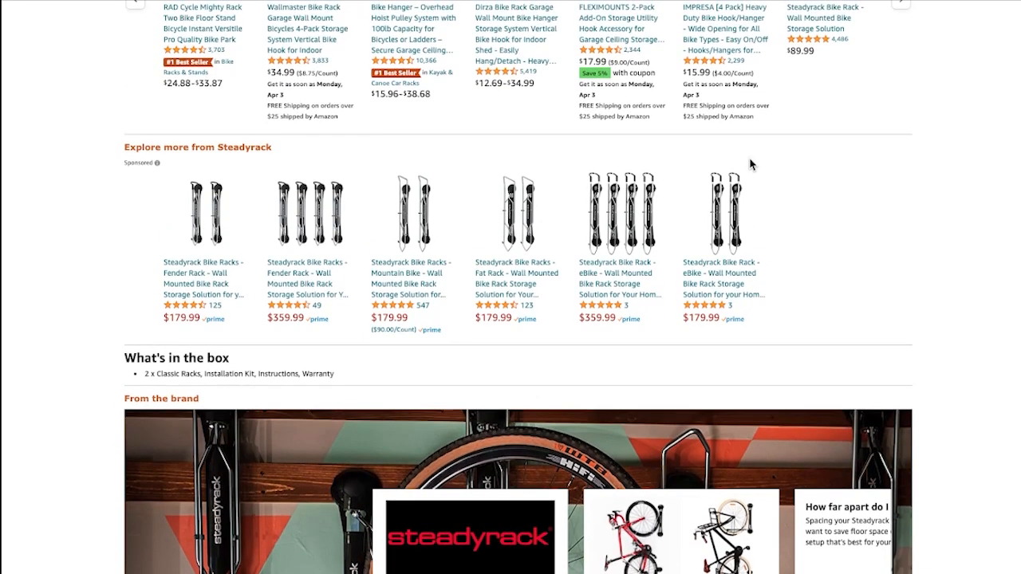
scroll(752, 165, down, 6)
scroll(888, 175, down, 11)
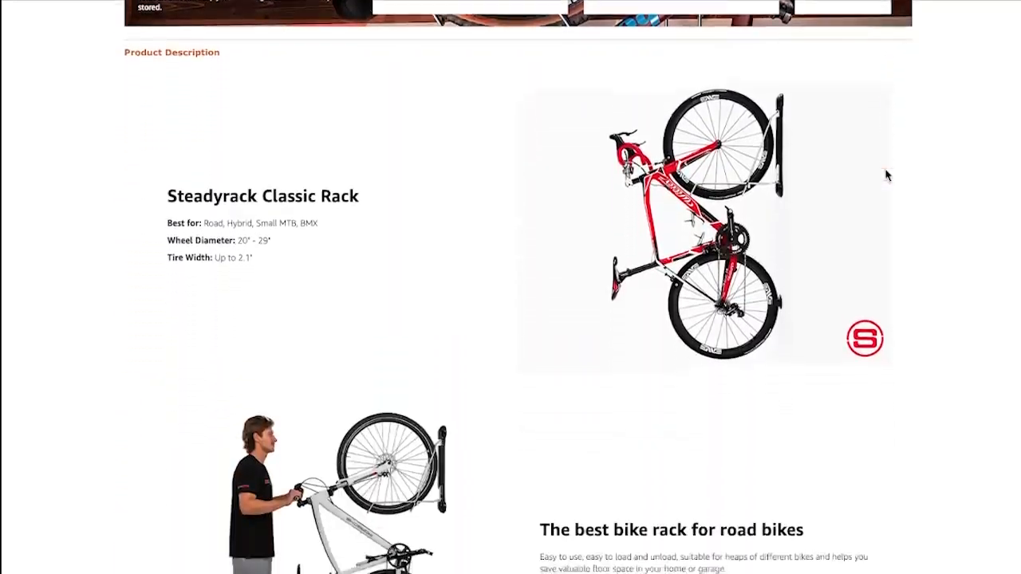
scroll(887, 174, down, 10)
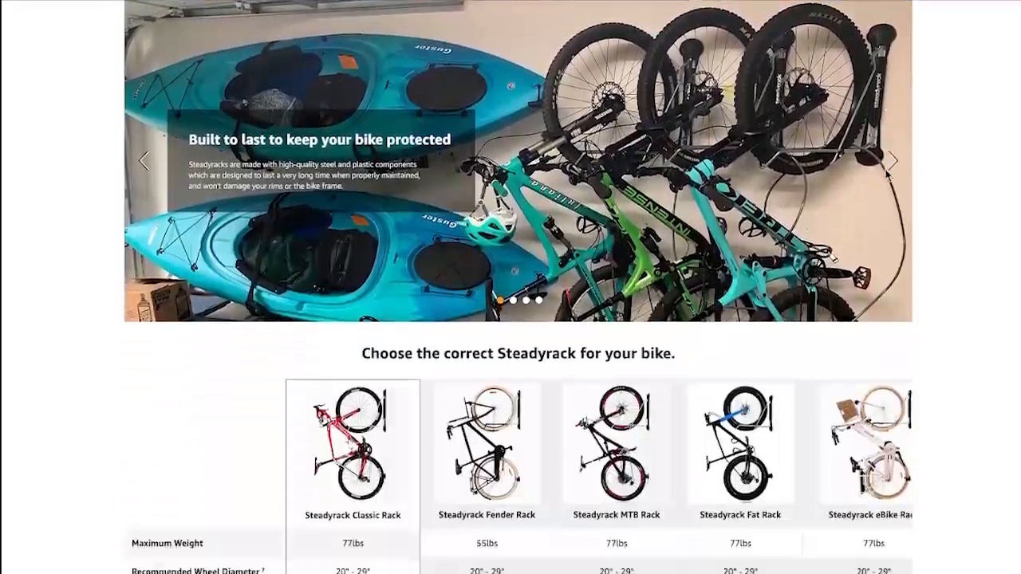
scroll(885, 175, down, 8)
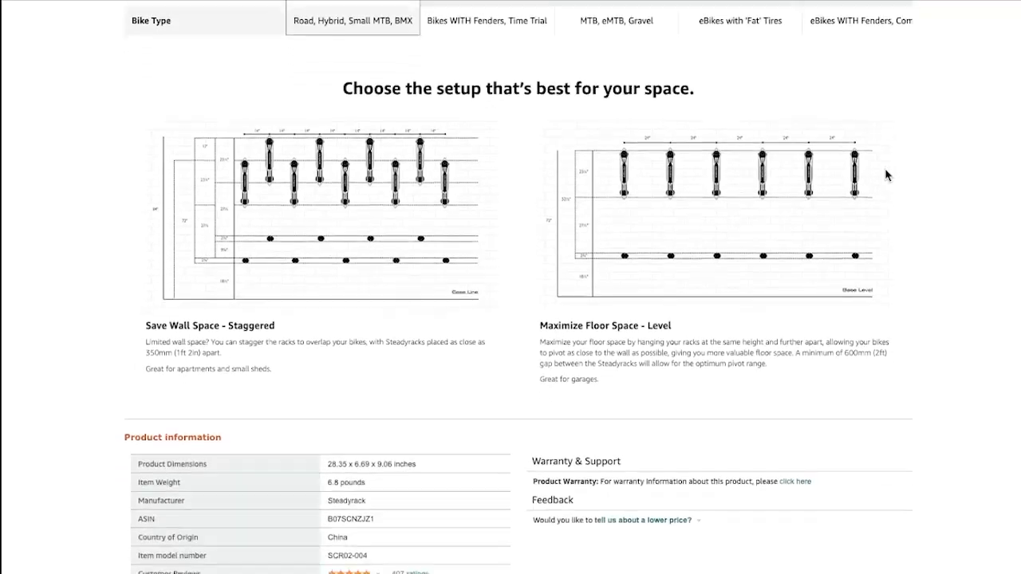
scroll(885, 175, down, 5)
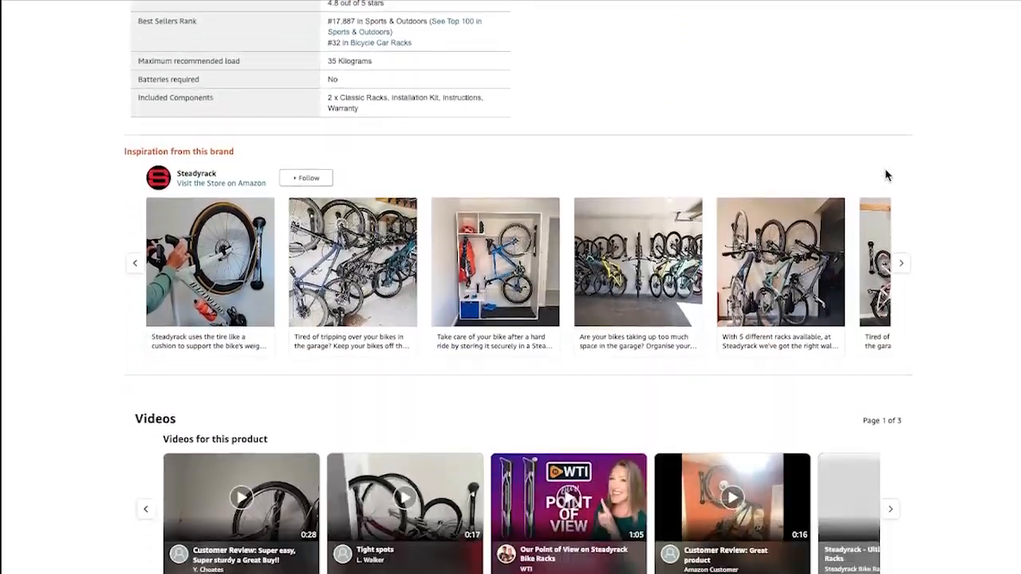
scroll(938, 173, down, 5)
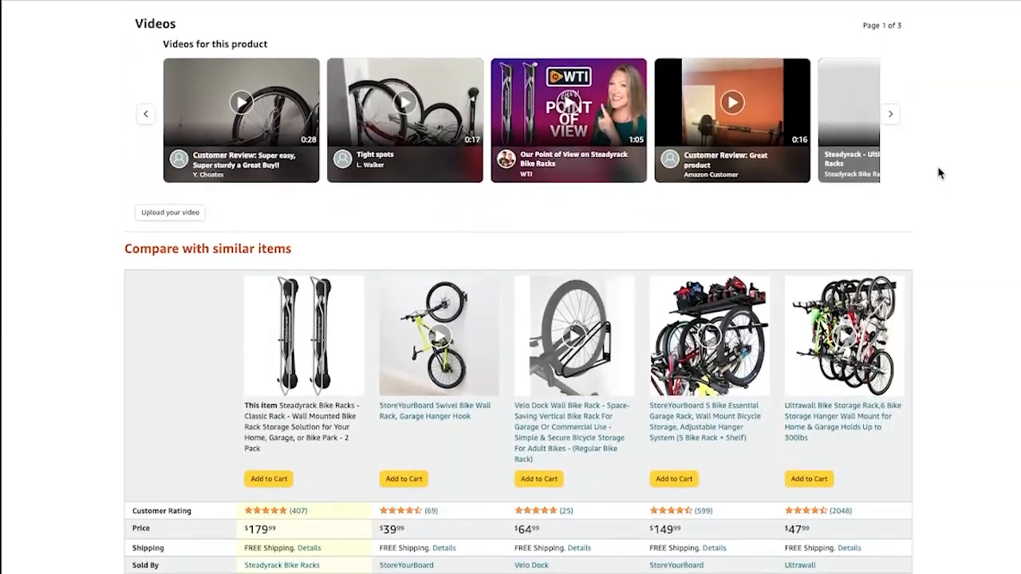
Examine the sponsored placements among related products, beside the customer reviews and beneath the Popular items from Steadyrack section
scroll(938, 173, down, 5)
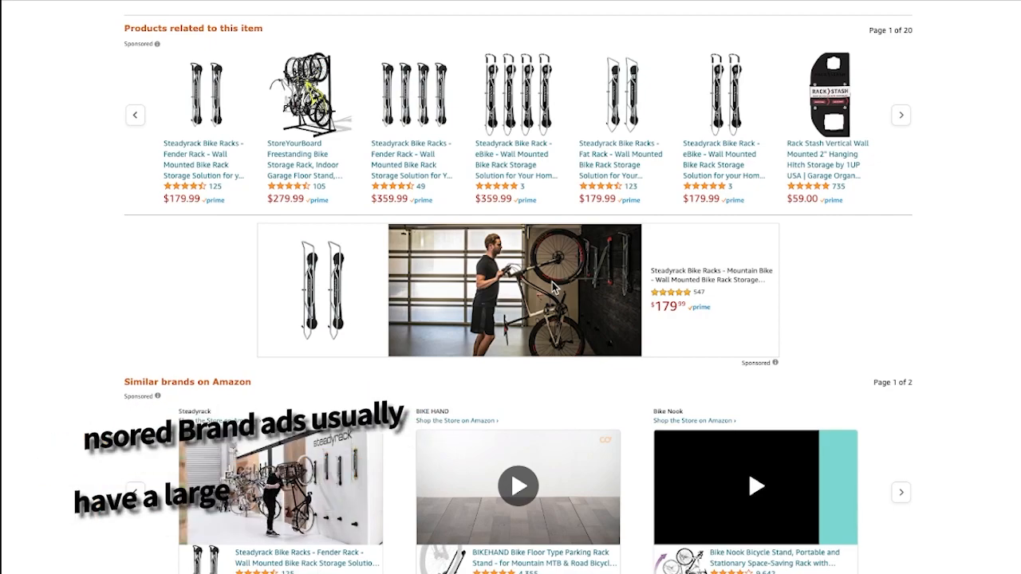
scroll(803, 296, down, 5)
scroll(802, 298, down, 10)
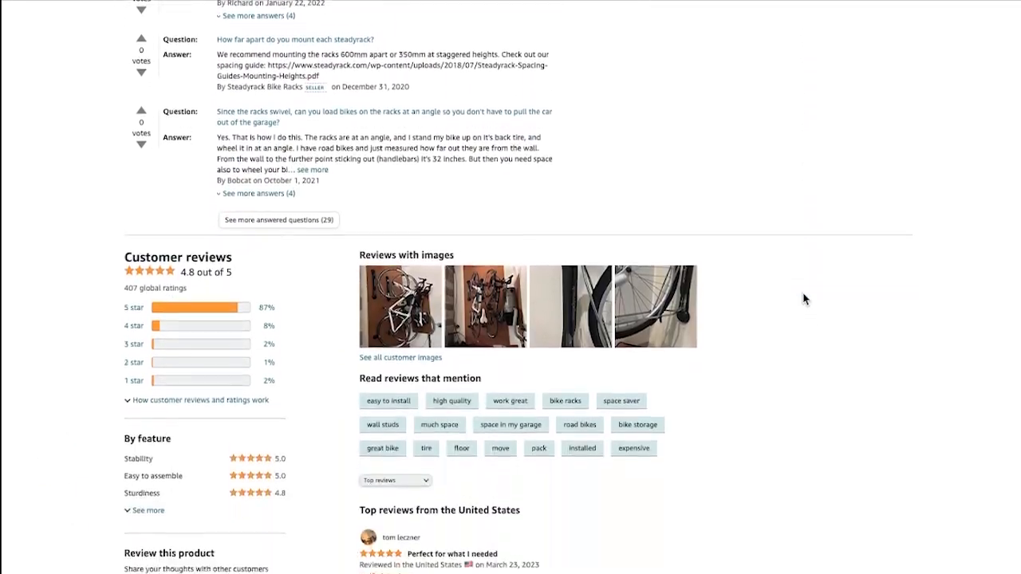
scroll(802, 298, down, 1)
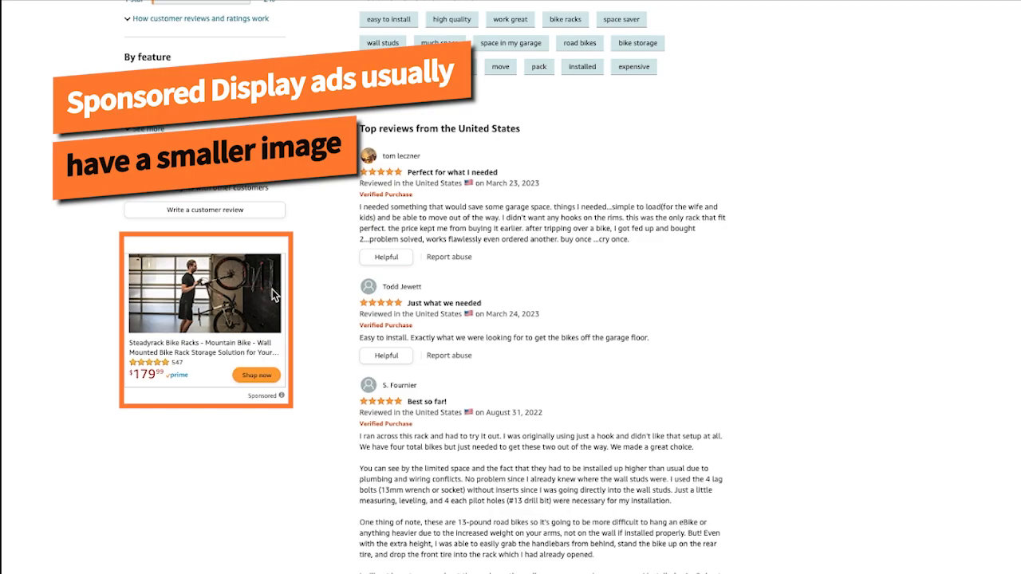
scroll(702, 306, down, 20)
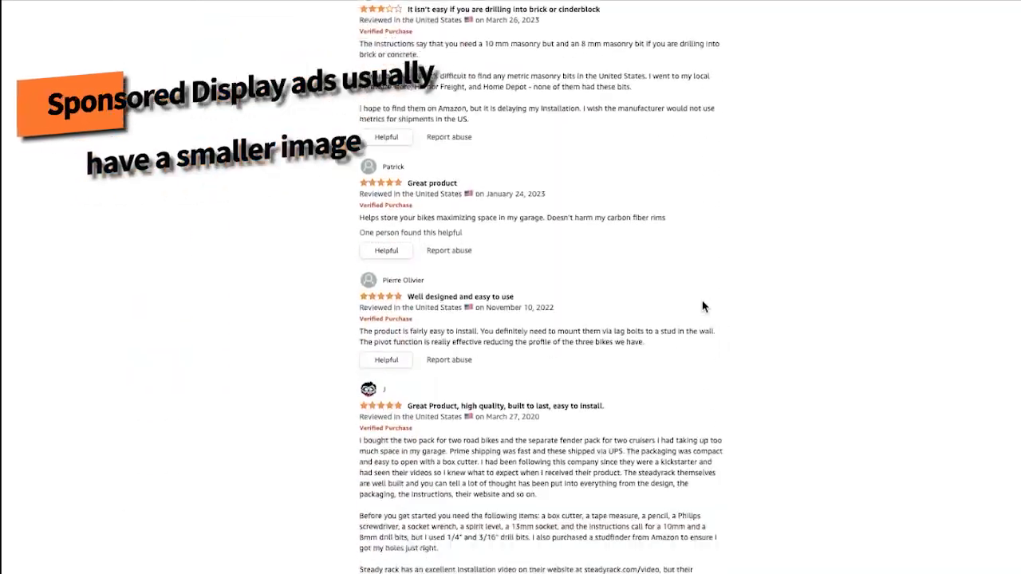
scroll(703, 307, down, 10)
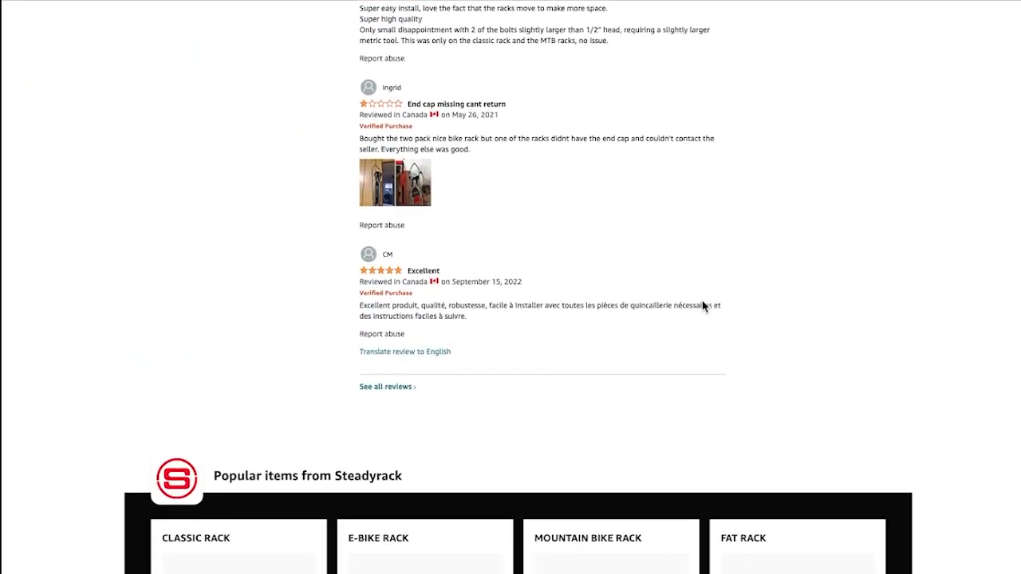
scroll(702, 307, down, 7)
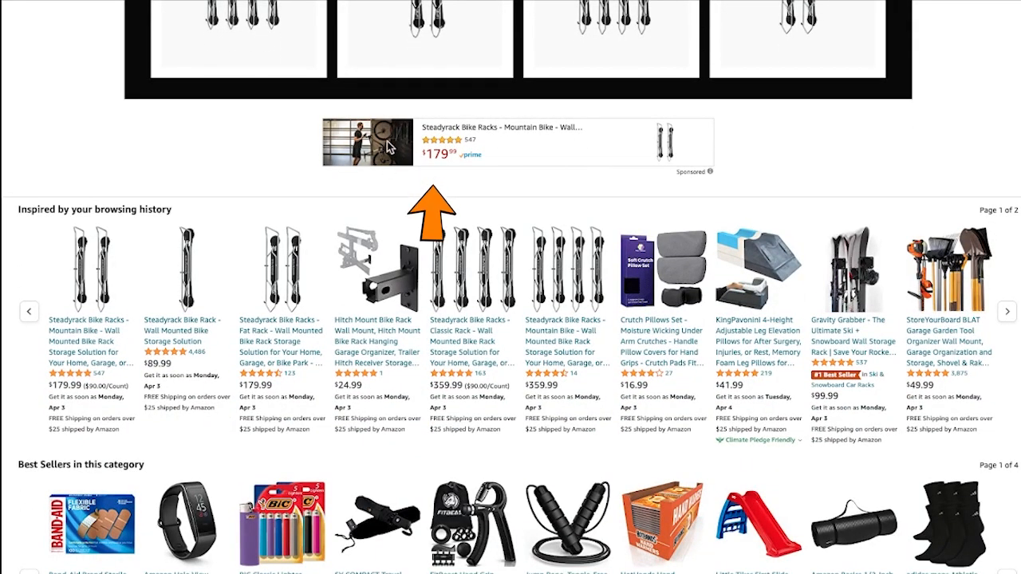
Return to the large sponsored Mountain Bike rack ad between the related products and similar brands and examine it
scroll(608, 160, down, 4)
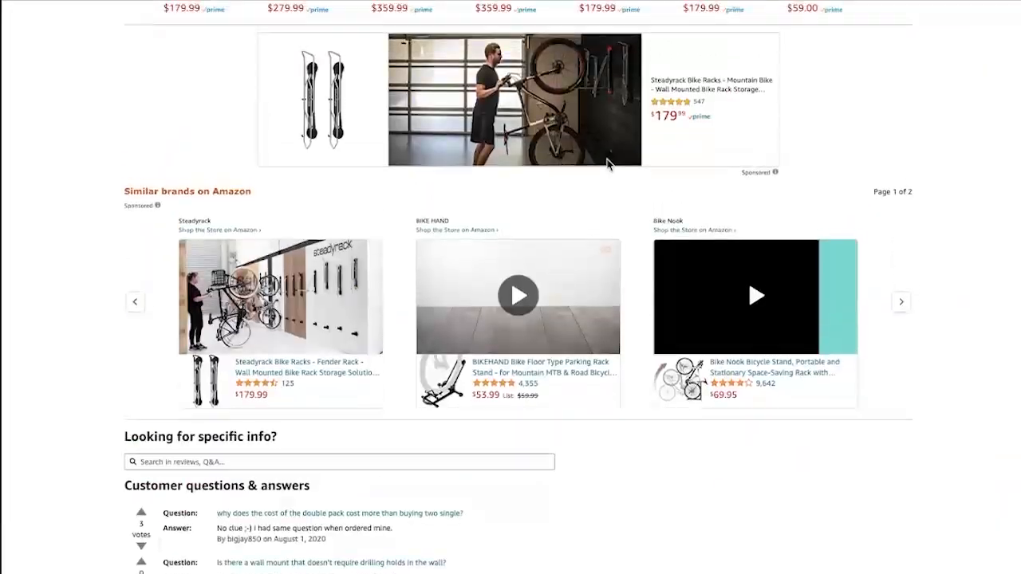
scroll(608, 160, up, 1)
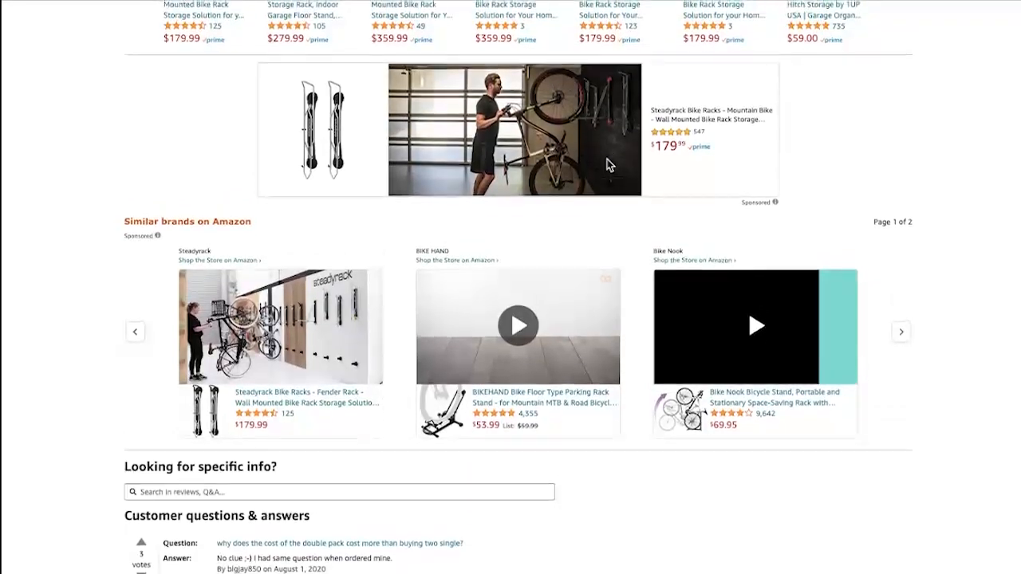
scroll(608, 165, up, 4)
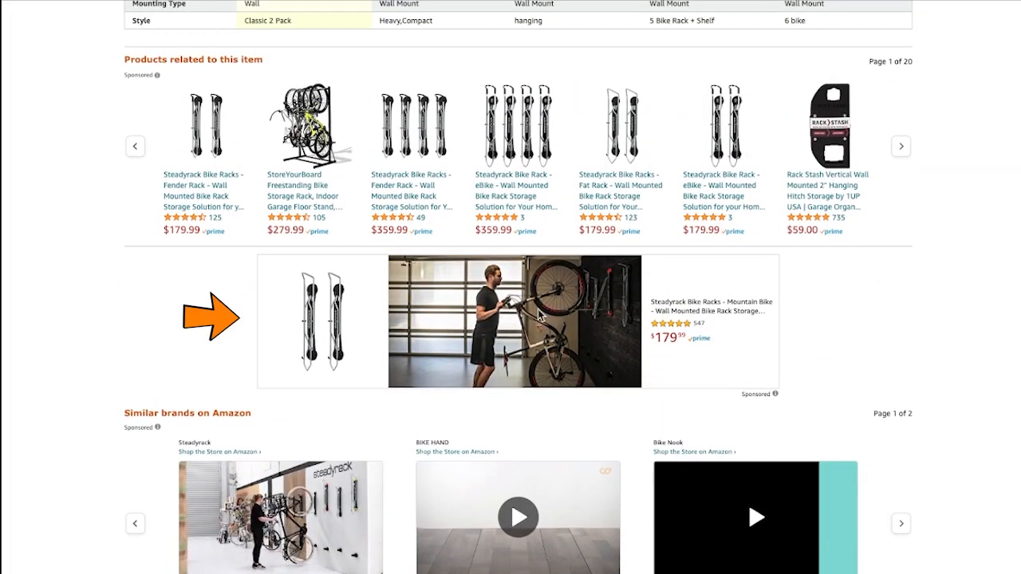
scroll(539, 318, down, 1)
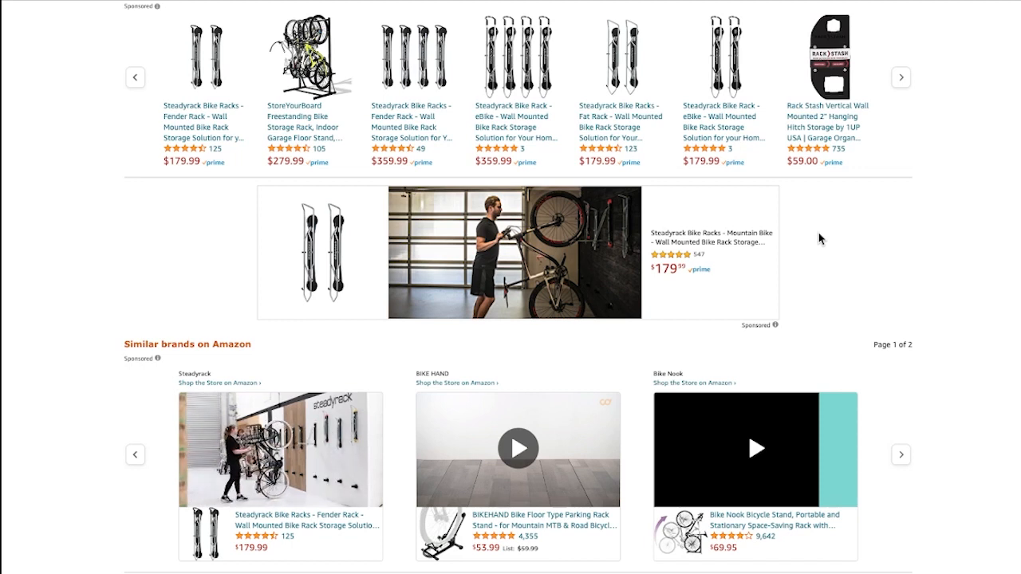
scroll(819, 238, up, 15)
scroll(819, 238, up, 5)
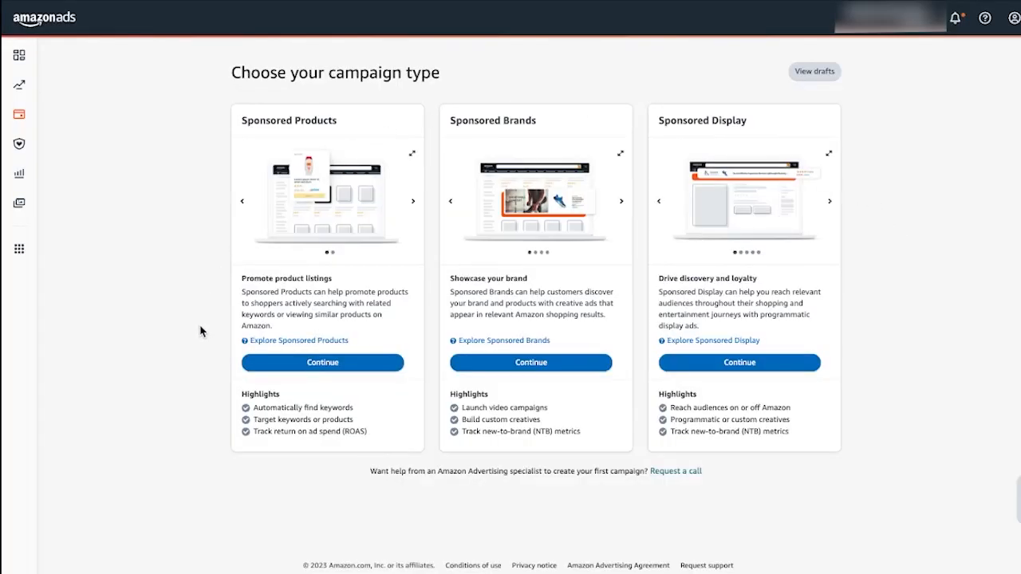
Start a Sponsored Brands campaign in Amazon Ads and name it "All racks - SB - Product Targeting"
click(533, 366)
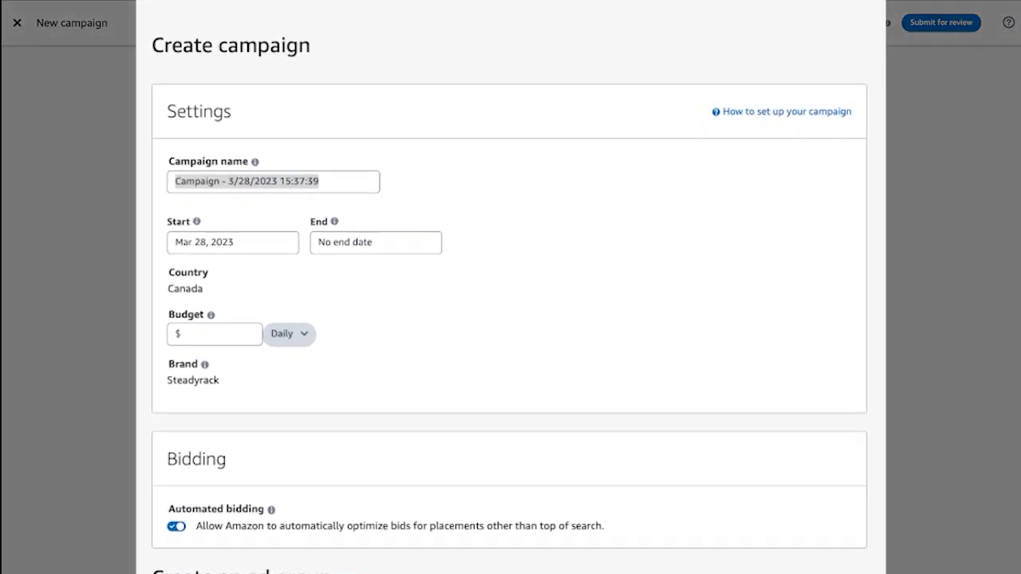
click(332, 179)
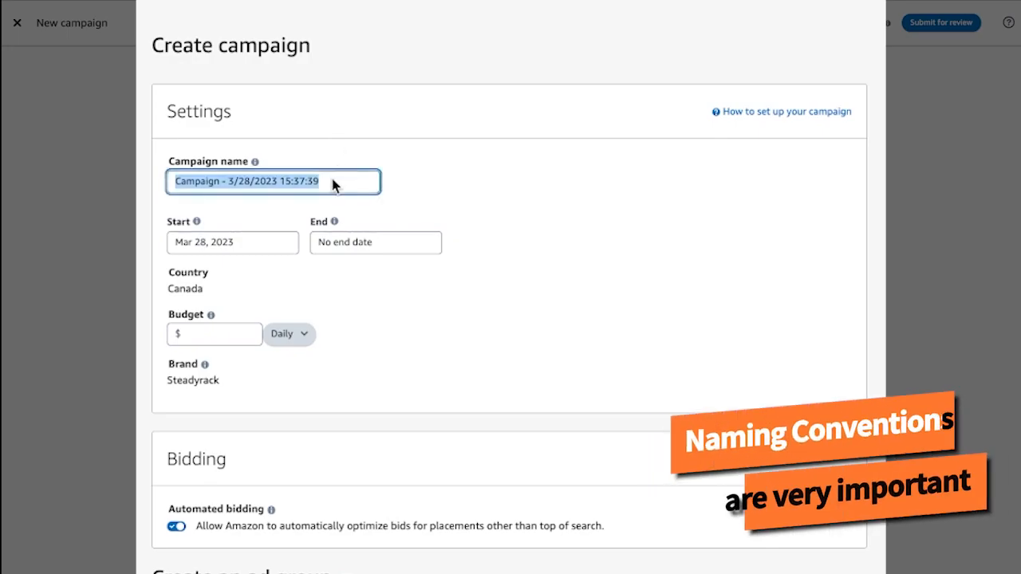
key(BackSpace)
text(All racks - SB - Product Targeting)
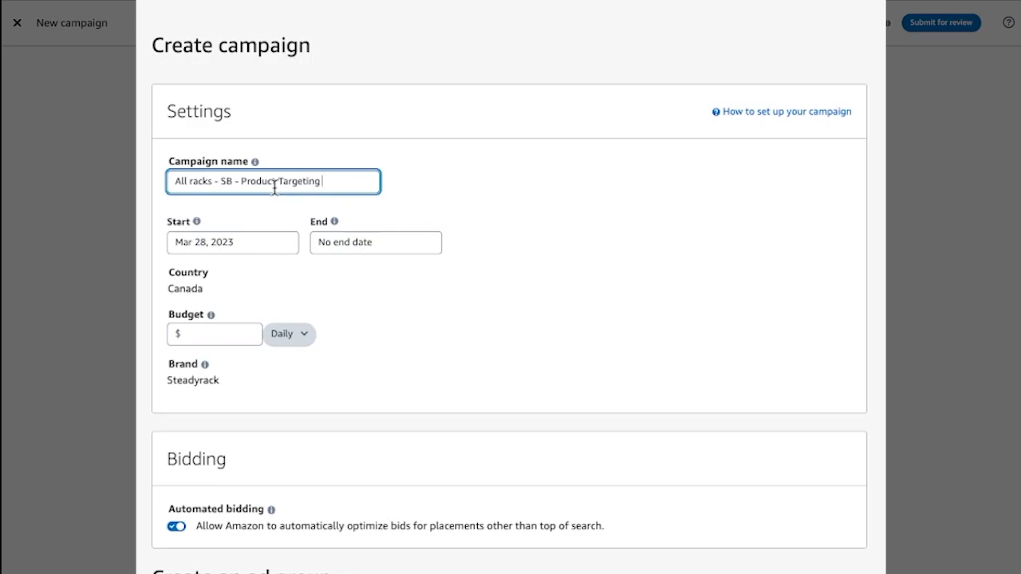
Set the campaign's daily budget to $100
click(200, 333)
text(100)
click(391, 358)
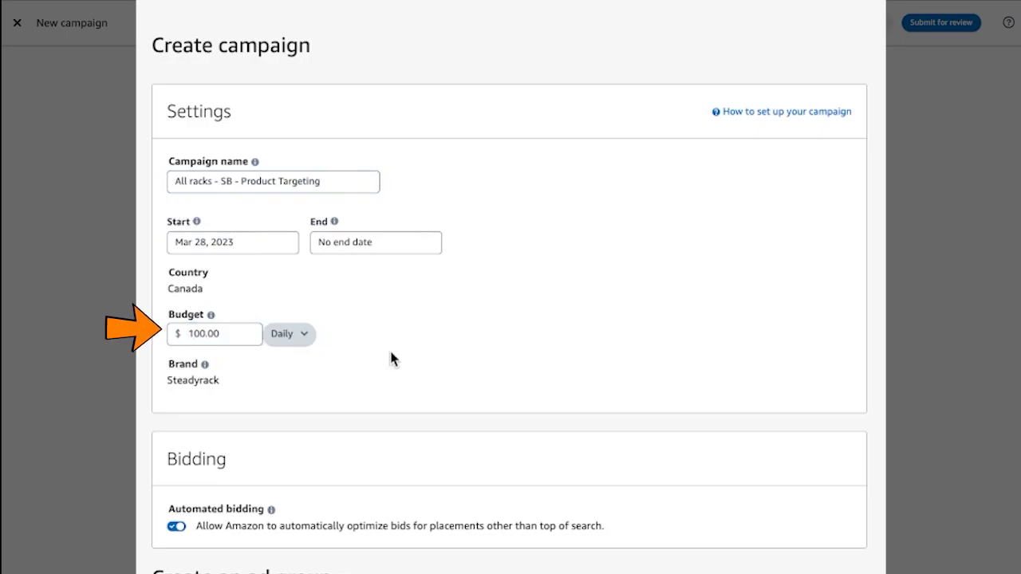
Replace the default ad group name with "All racks - SB - Product Targeting"
scroll(391, 358, down, 2)
scroll(392, 358, down, 2)
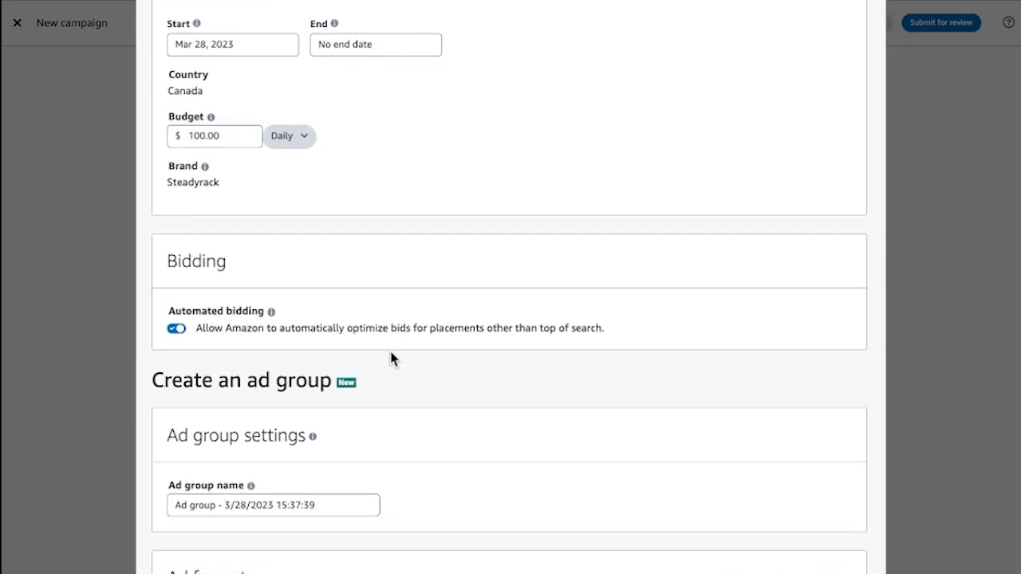
scroll(469, 292, down, 1)
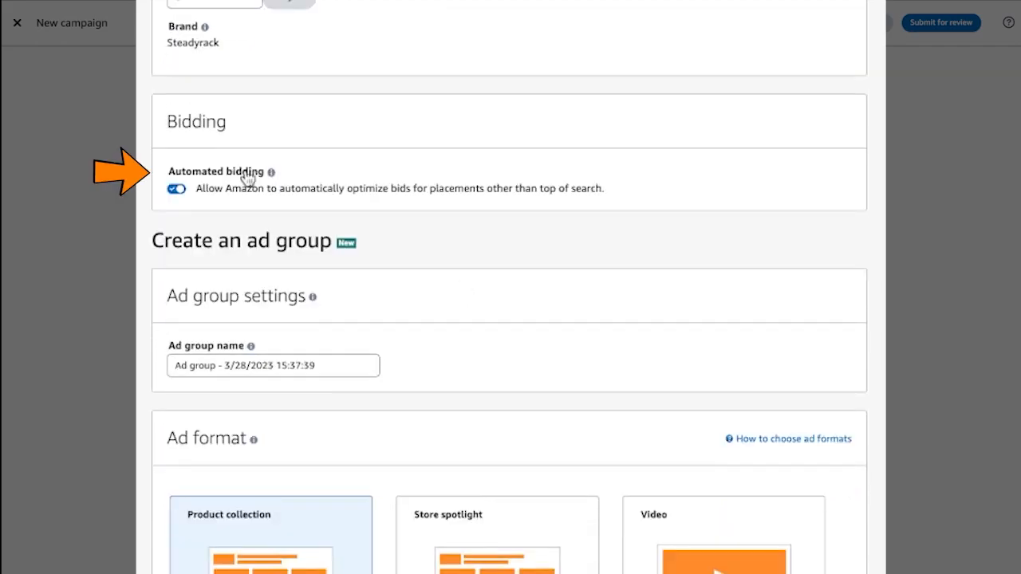
scroll(546, 269, down, 1)
scroll(547, 275, down, 1)
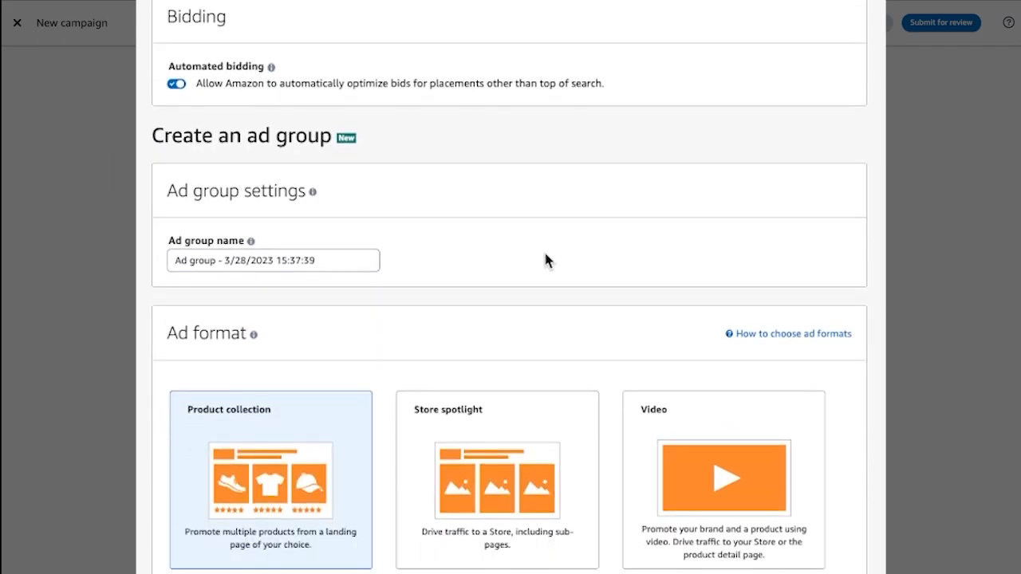
click(321, 259)
drag(314, 260, 143, 264)
key(BackSpace)
text(All racks - SB - Product Targeting)
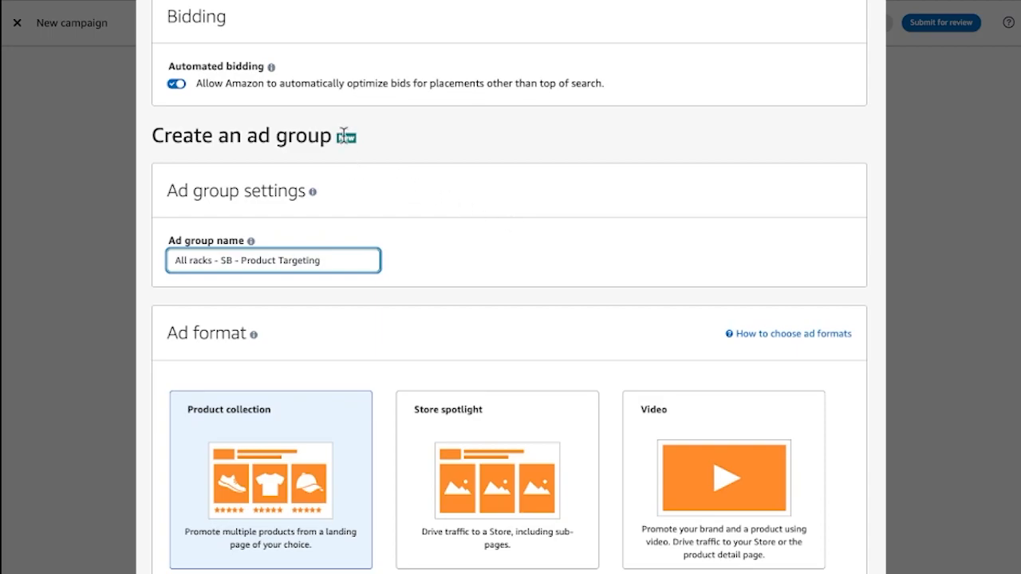
mouse_move(313, 193)
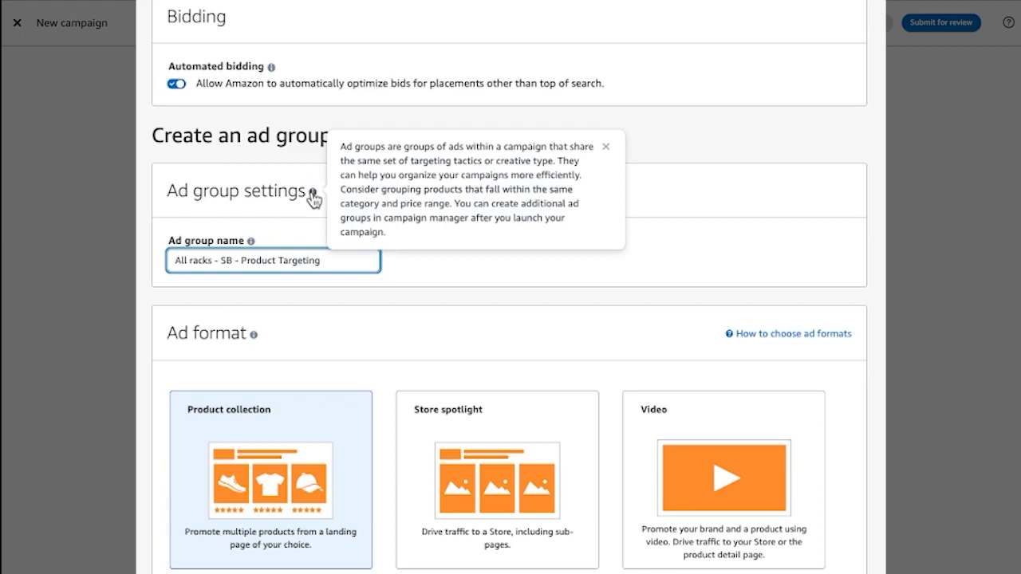
Choose Product targeting as the ad group's targeting strategy
scroll(701, 251, down, 4)
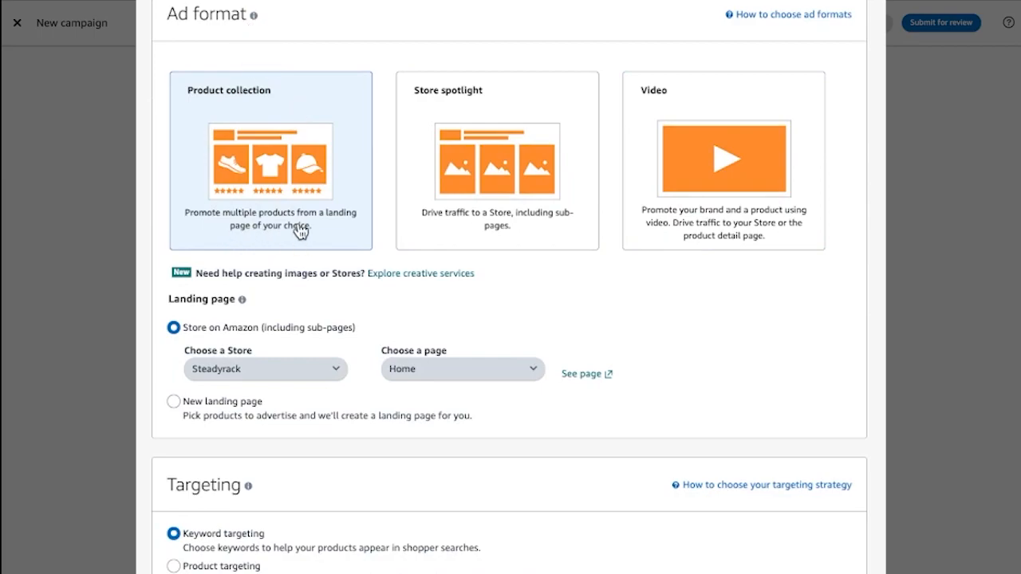
scroll(505, 279, down, 1)
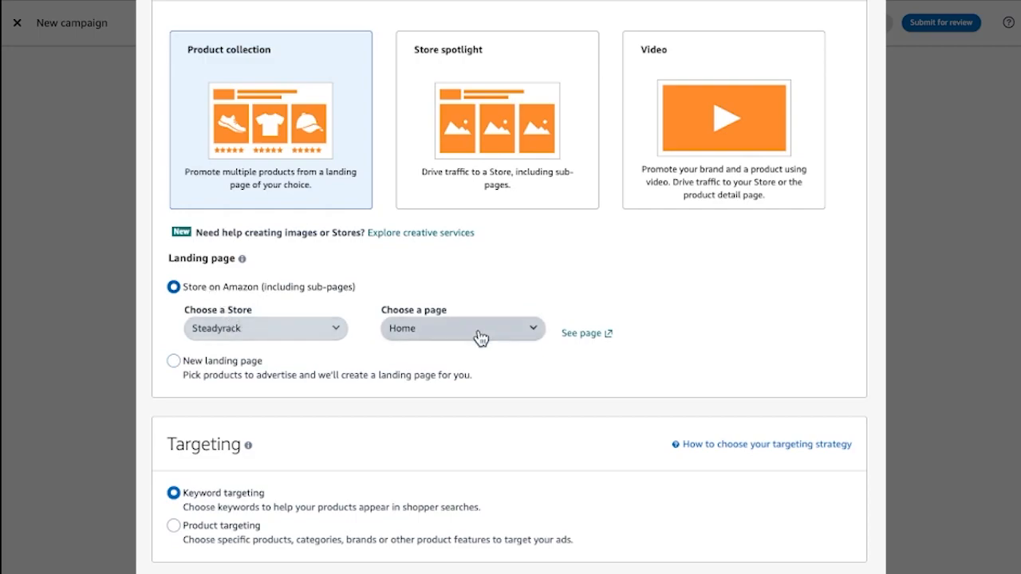
scroll(636, 330, down, 3)
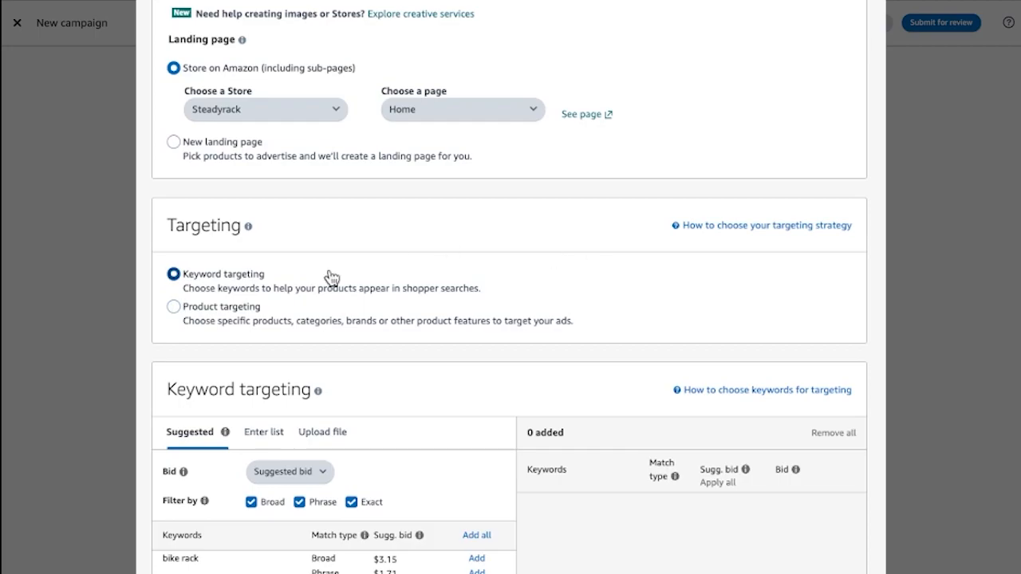
scroll(331, 277, down, 1)
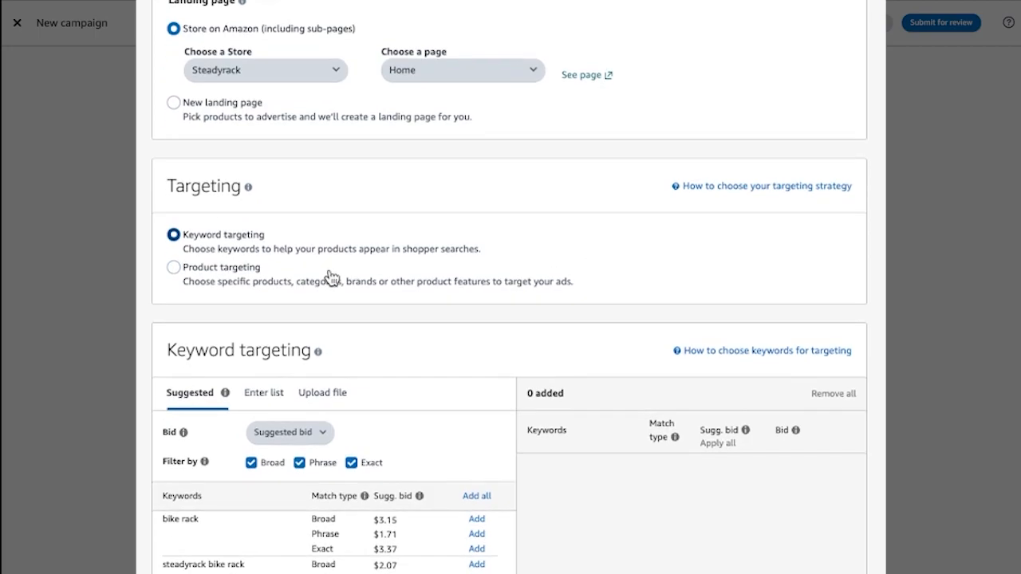
click(174, 268)
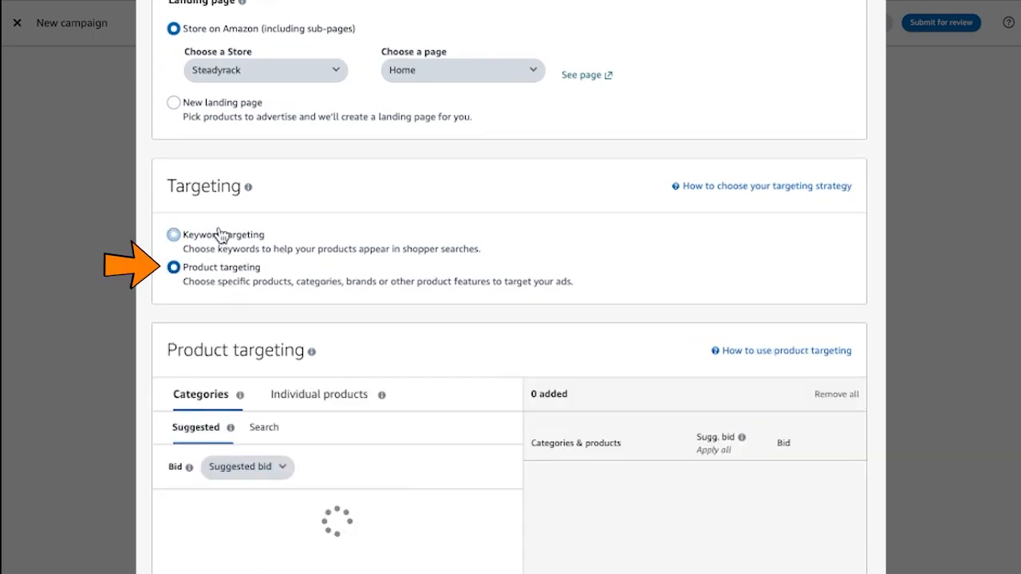
Examine the suggested categories and the full category list available for product targeting
scroll(542, 251, down, 2)
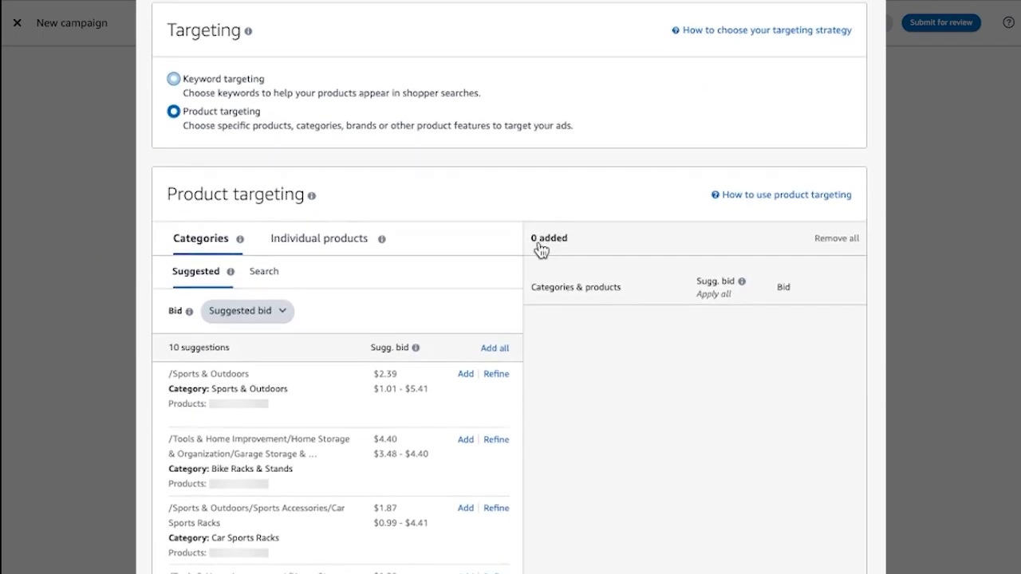
scroll(271, 119, down, 1)
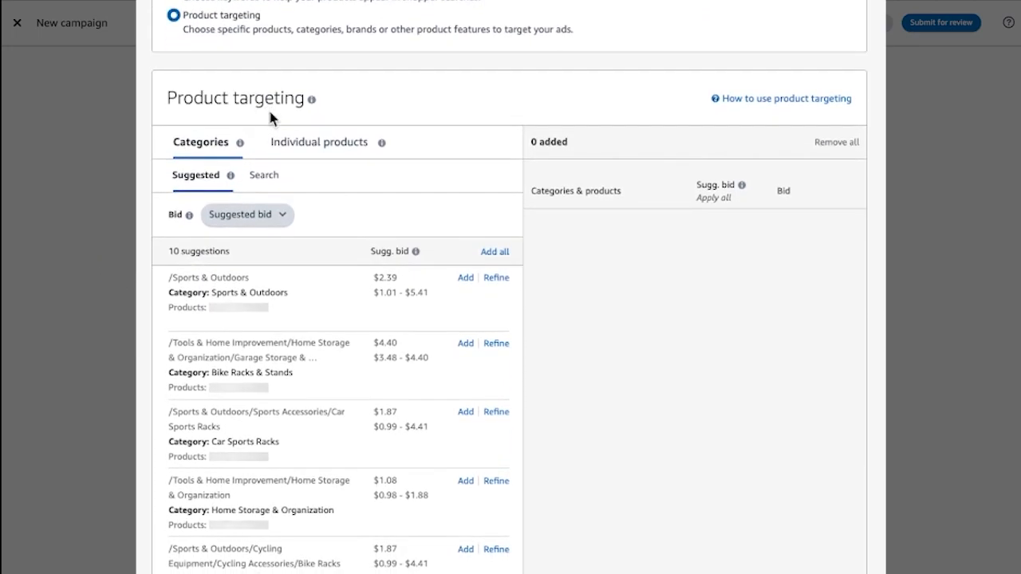
scroll(430, 248, down, 2)
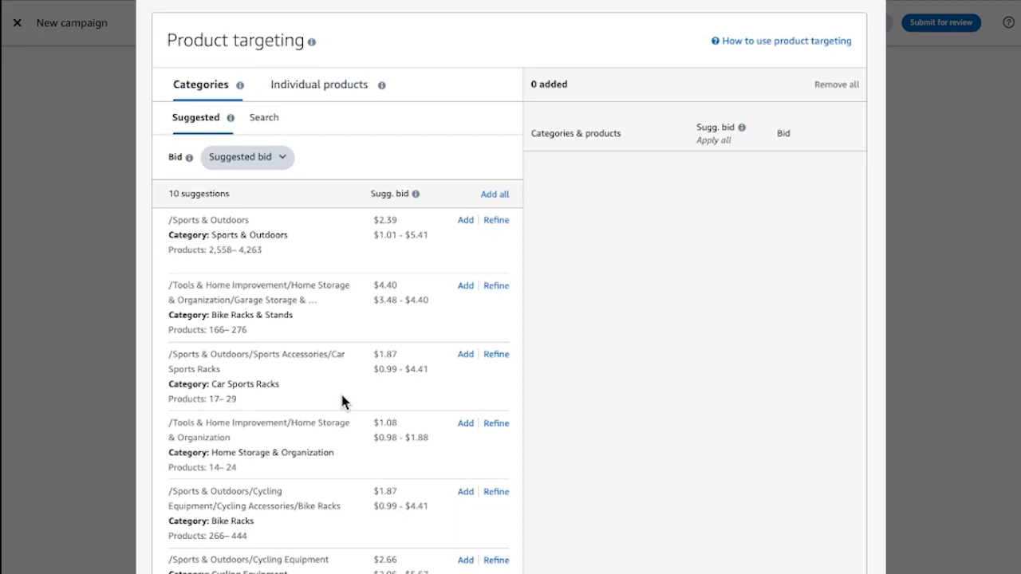
scroll(343, 401, down, 6)
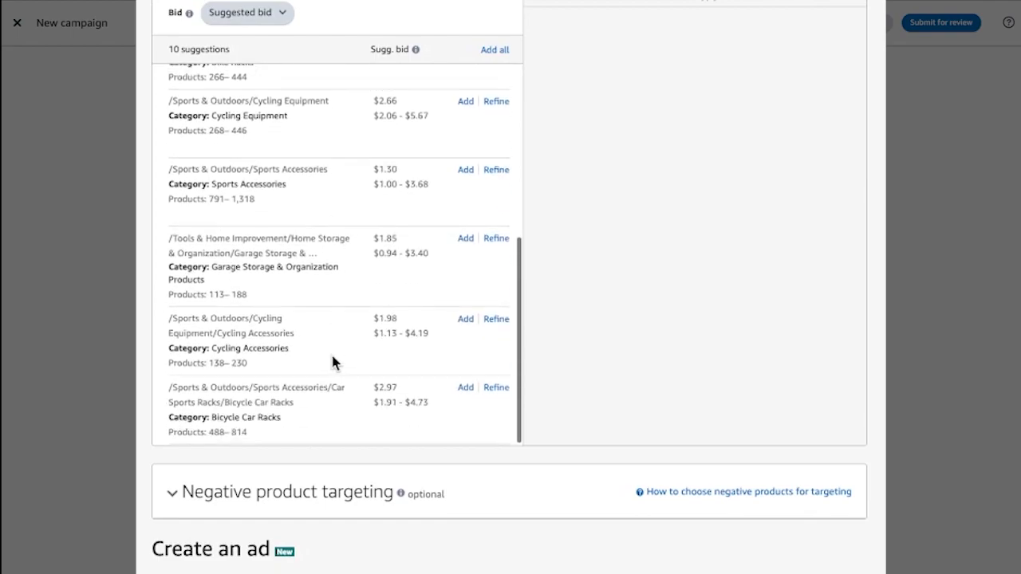
scroll(332, 356, up, 5)
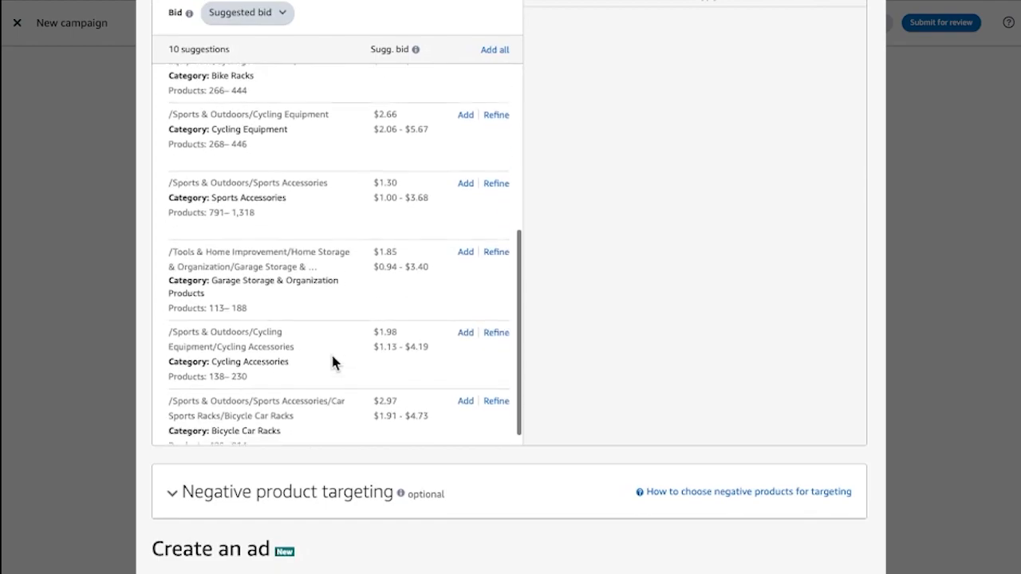
scroll(333, 359, up, 3)
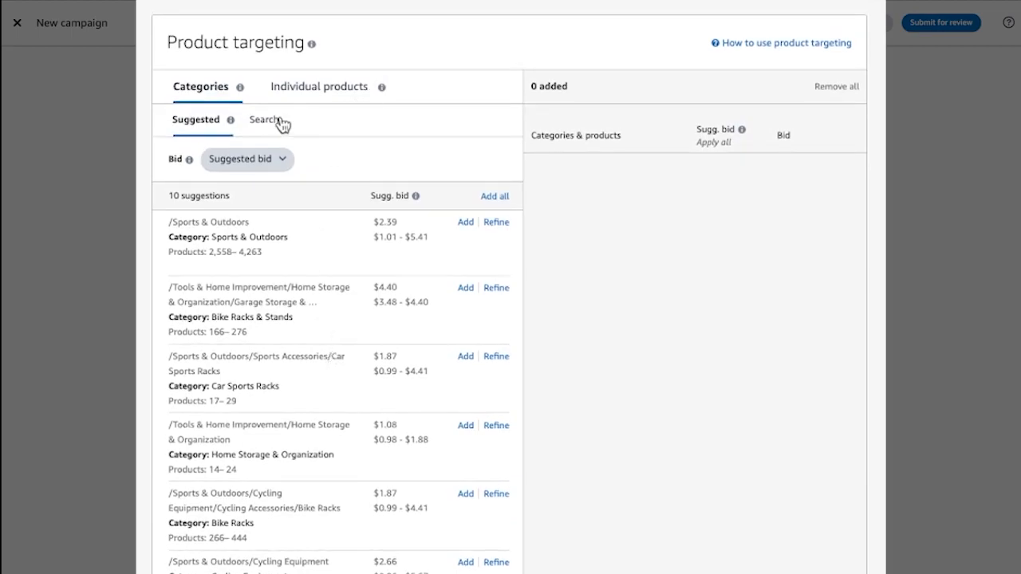
click(265, 120)
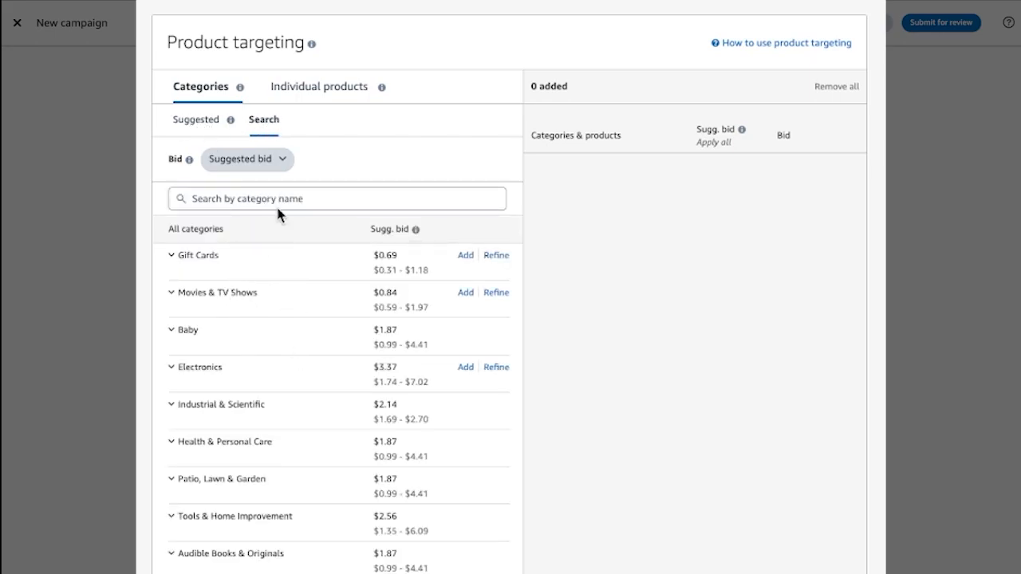
click(196, 118)
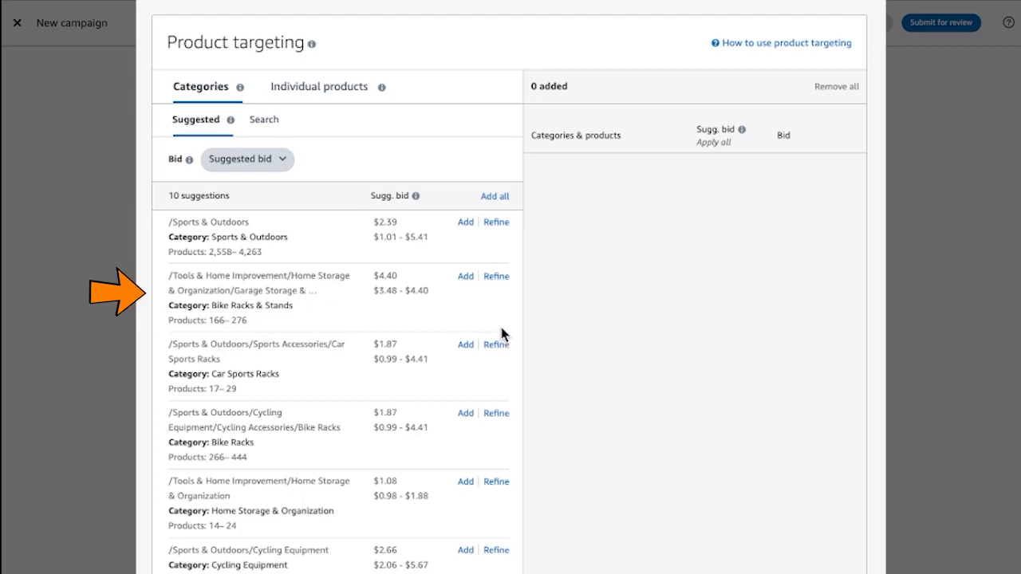
Refine the suggested Bike Racks & Stands category to 0–4 star review ratings and add it as a target at the suggested bid
click(494, 276)
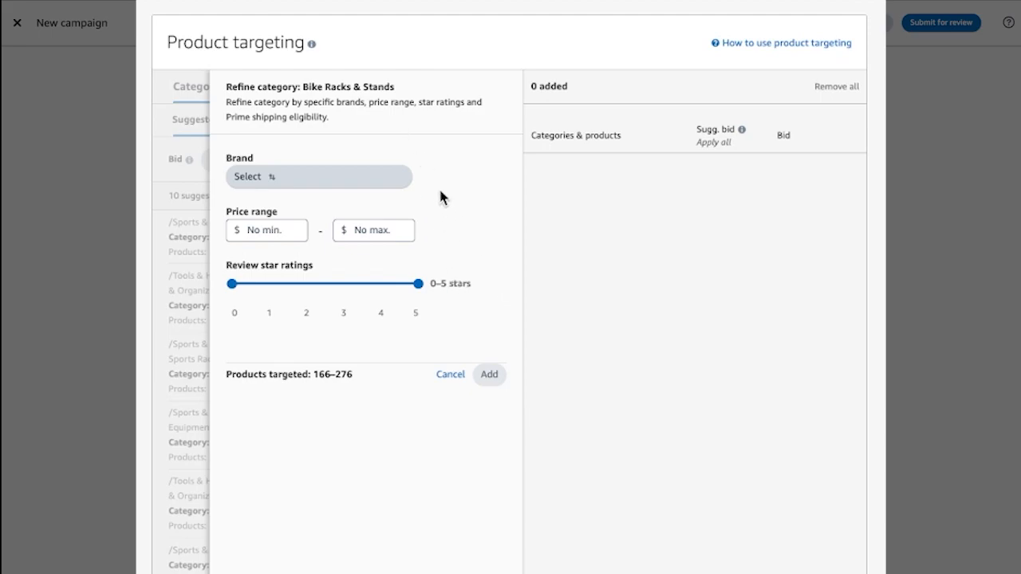
click(363, 177)
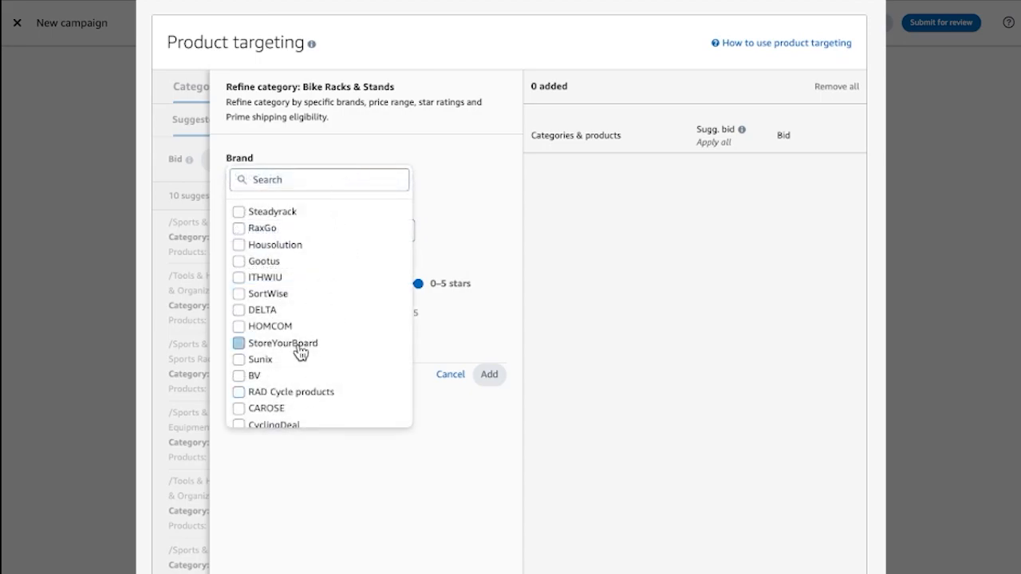
scroll(300, 352, up, 1)
scroll(300, 352, down, 1)
scroll(299, 351, down, 15)
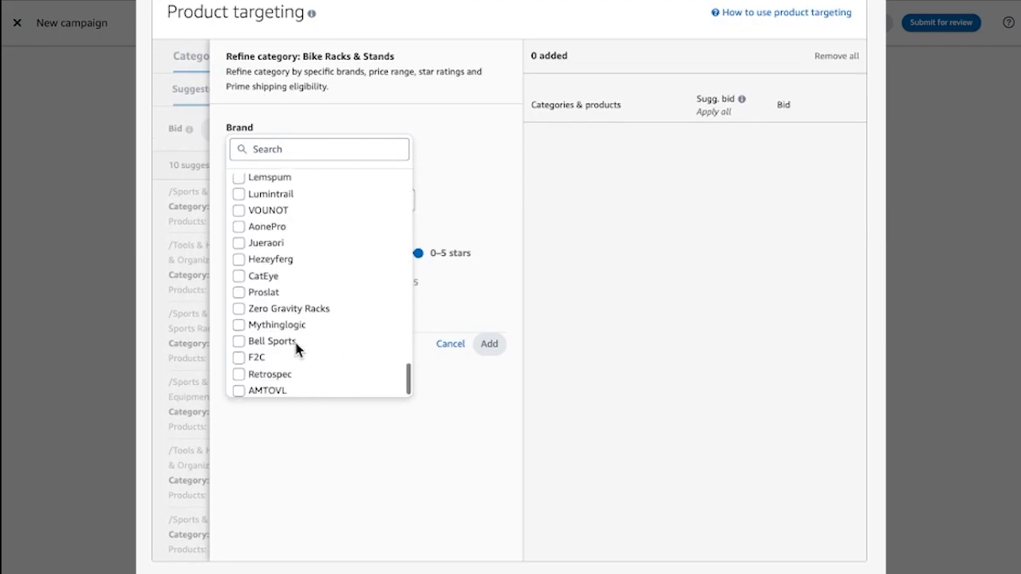
scroll(296, 350, down, 1)
scroll(323, 266, up, 10)
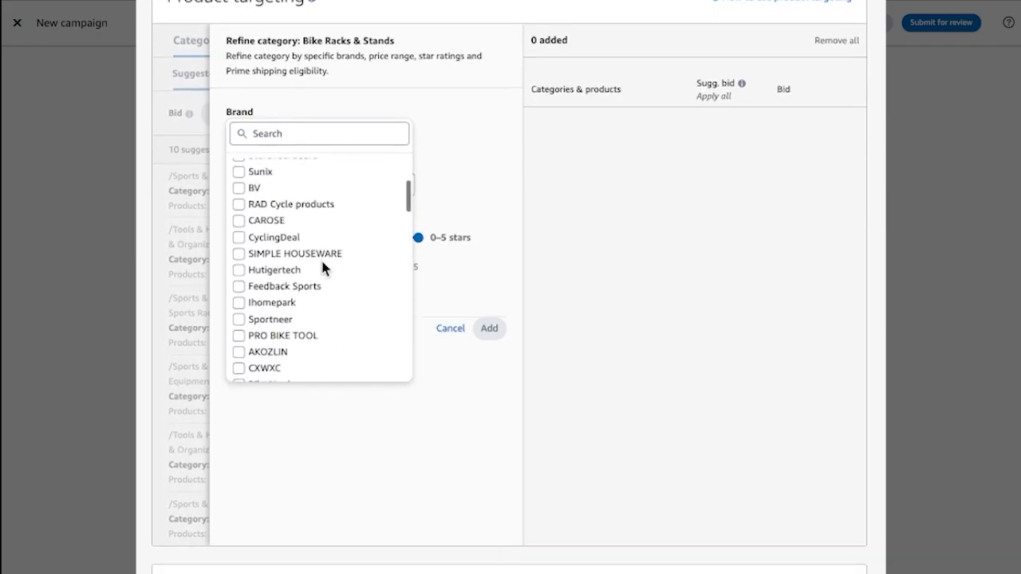
scroll(321, 257, up, 5)
click(447, 162)
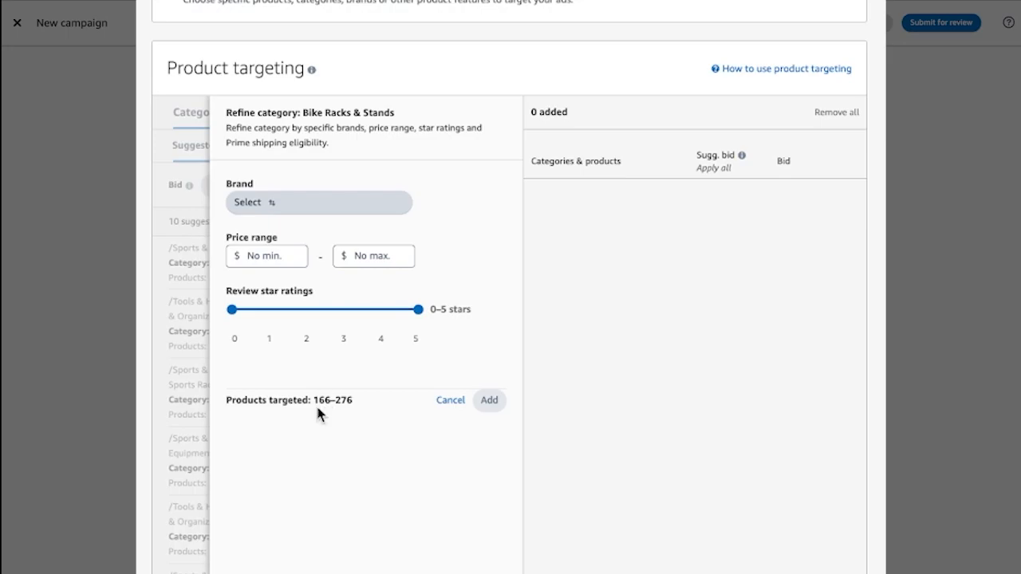
click(391, 310)
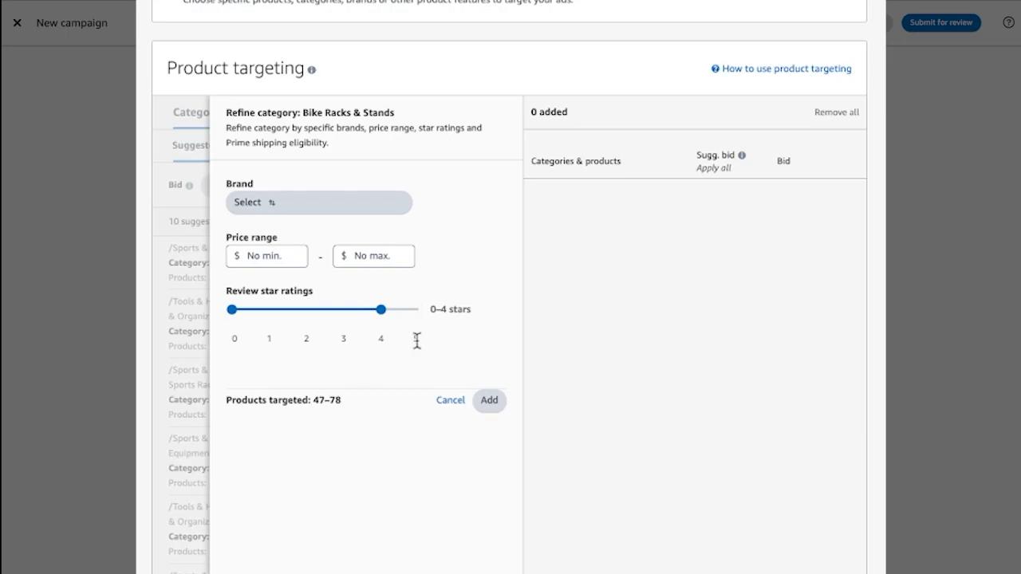
click(490, 404)
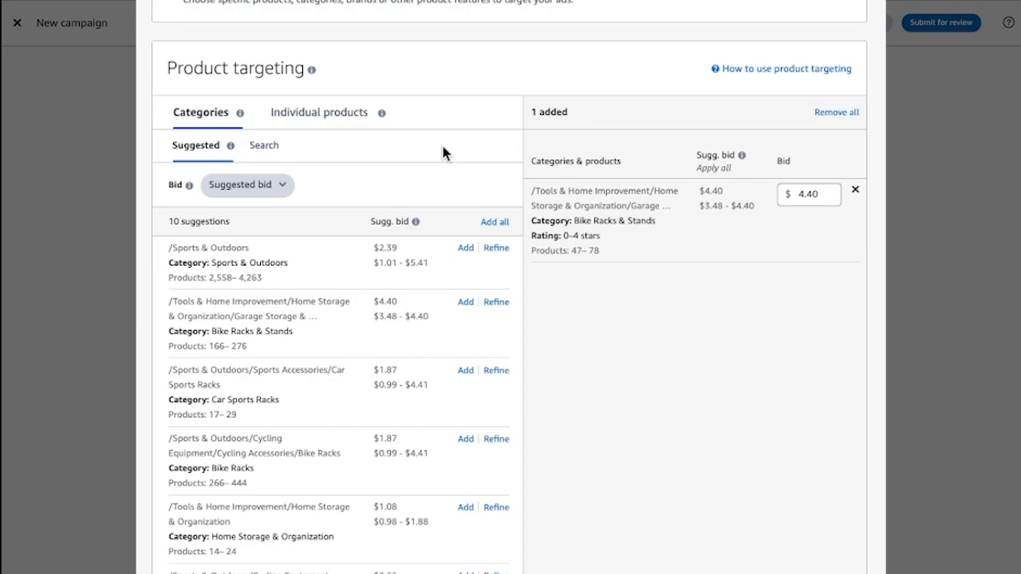
Add the copied list of Steadyrack and competitor bike rack ASINs as individual product targets with suggested bids, and review the added targets
click(311, 124)
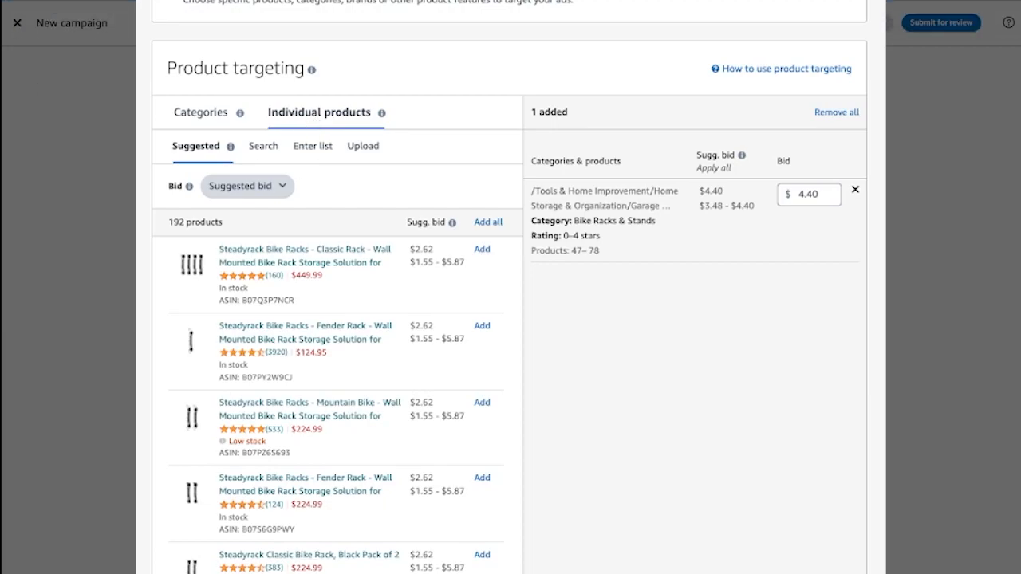
click(304, 148)
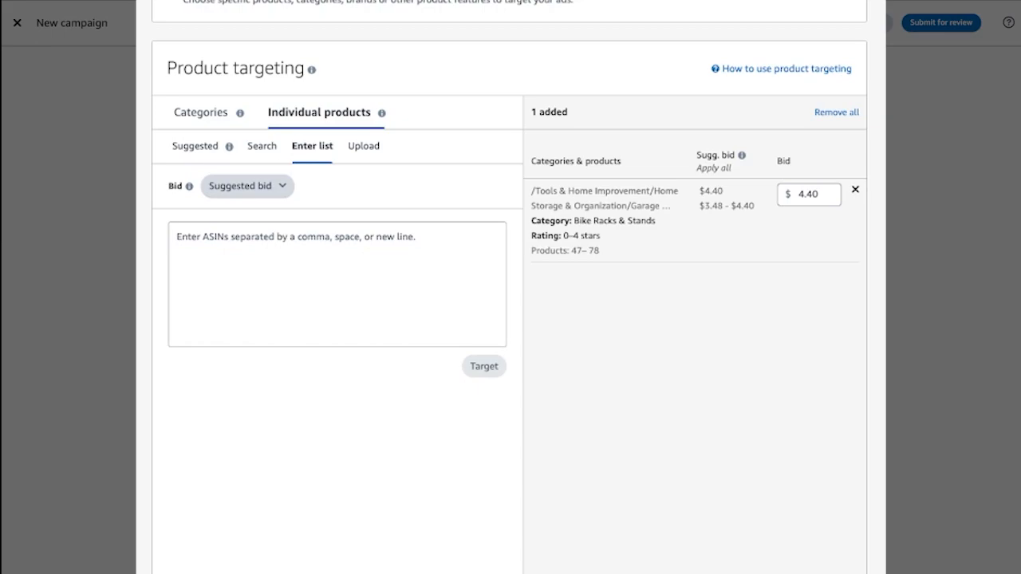
click(279, 249)
key(ctrl+v)
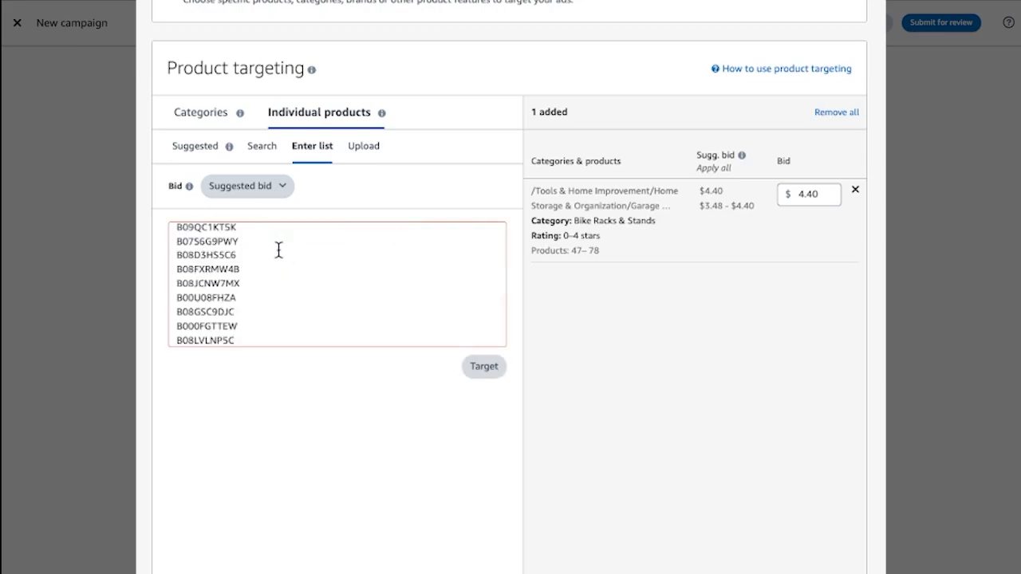
scroll(278, 250, up, 10)
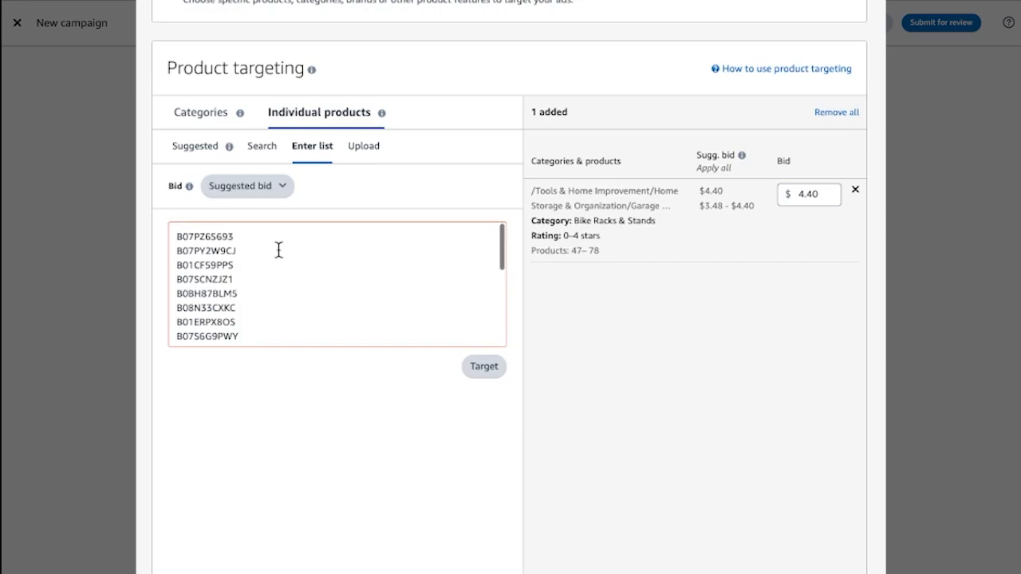
click(252, 236)
click(488, 367)
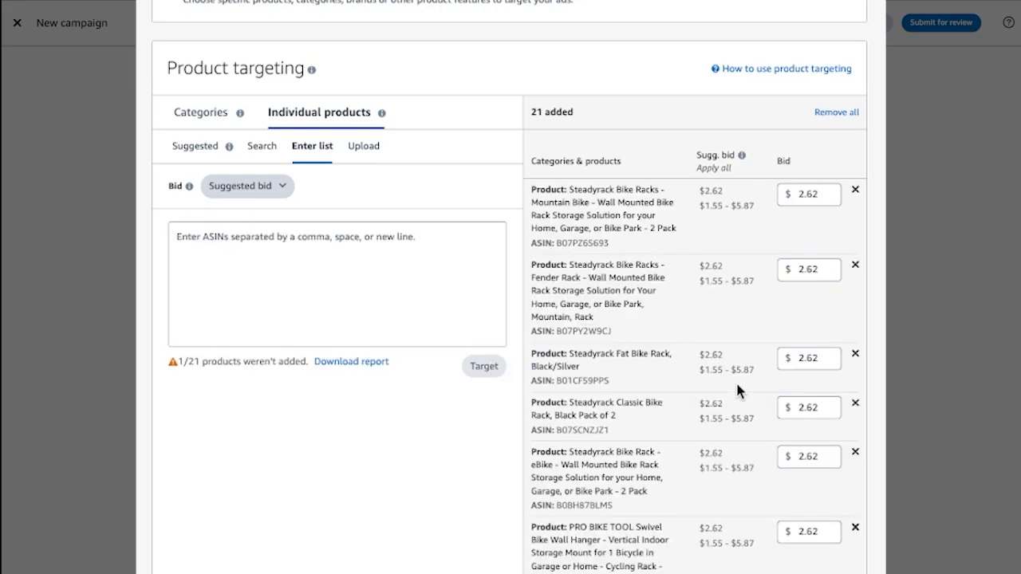
scroll(725, 247, down, 1)
scroll(726, 247, up, 1)
scroll(626, 219, down, 10)
scroll(626, 219, down, 8)
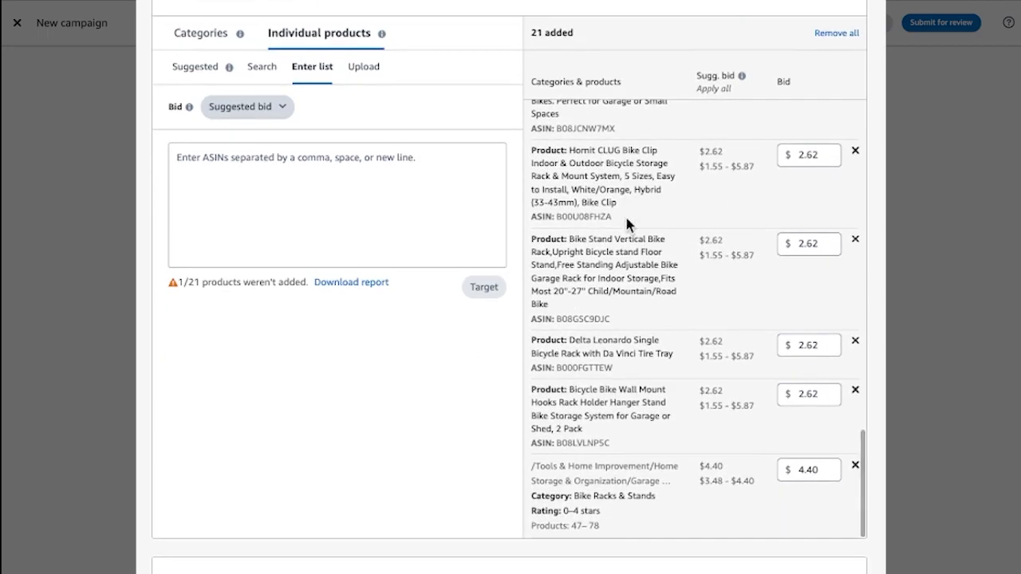
Rename the ad as "Product Targeting SB" in the ad settings
scroll(627, 225, down, 4)
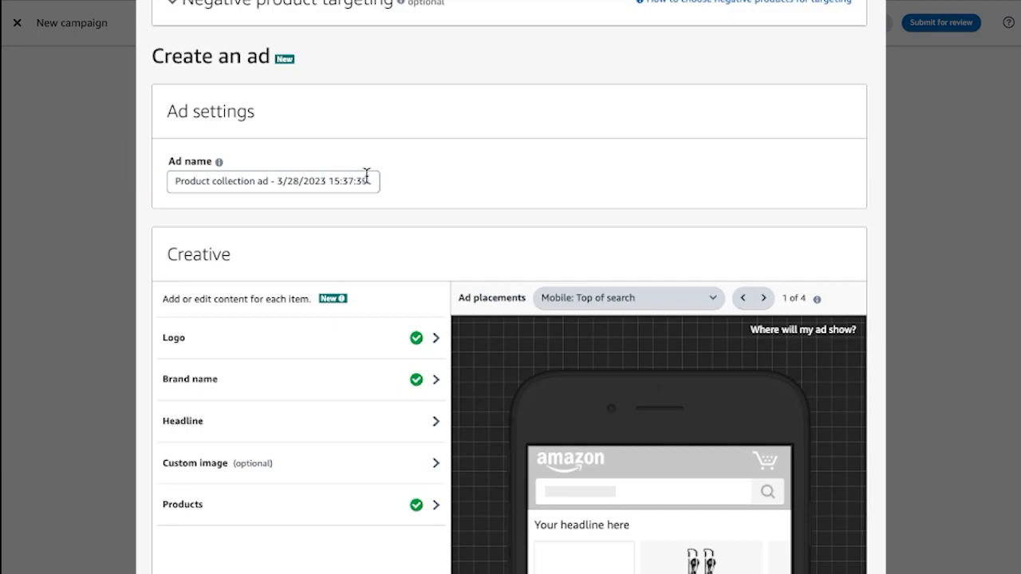
click(368, 181)
key(BackSpace)
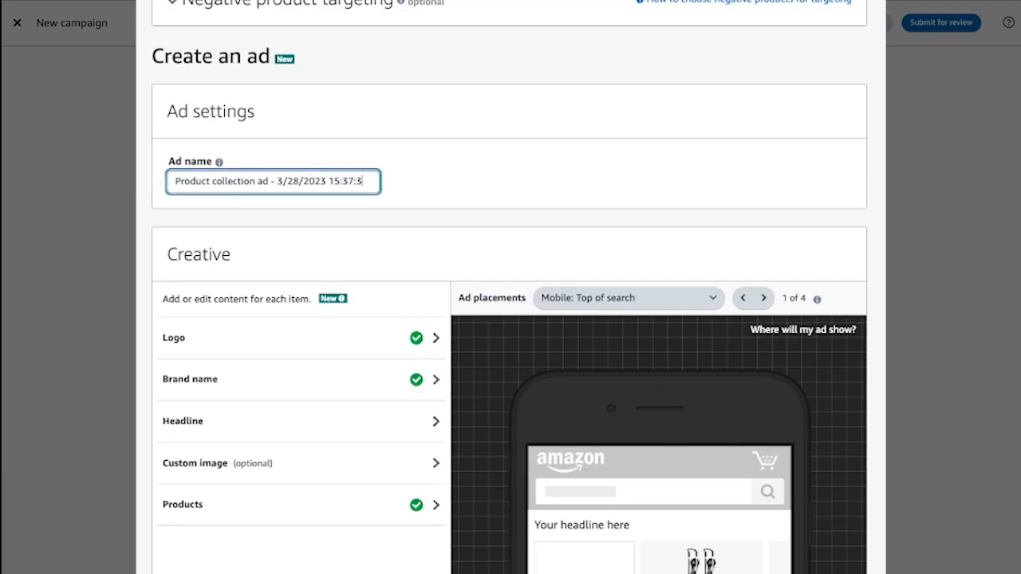
key(BackSpace)
key(BackSpace)
key(BackSpace)
key(BackSpace)
key(BackSpace)
key(BackSpace)
key(BackSpace)
key(BackSpace)
key(BackSpace)
key(BackSpace)
key(BackSpace)
key(BackSpace)
key(BackSpace)
key(BackSpace)
key(BackSpace)
key(BackSpace)
key(BackSpace)
key(BackSpace)
key(BackSpace)
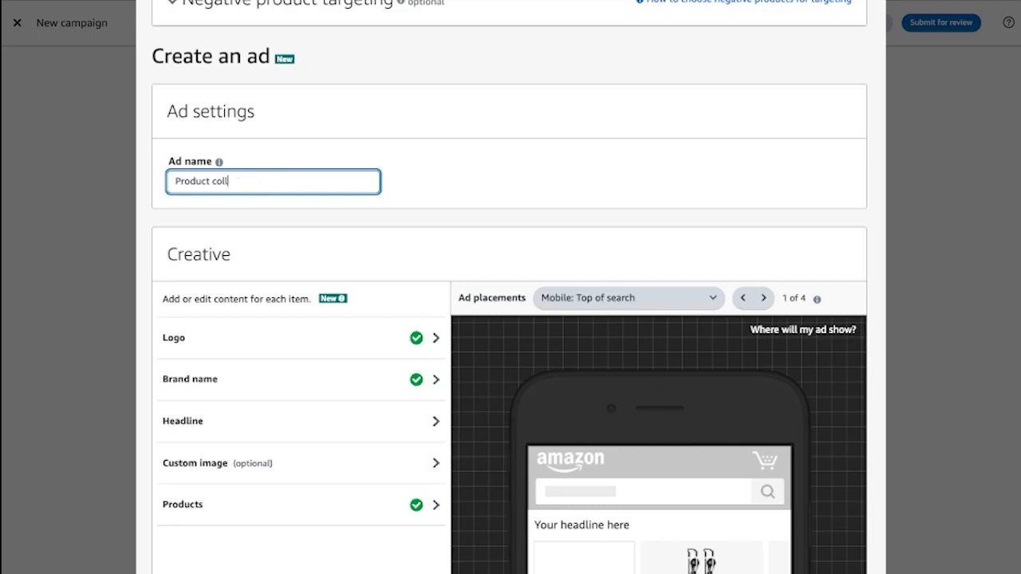
text(Targeting SB)
mouse_move(218, 164)
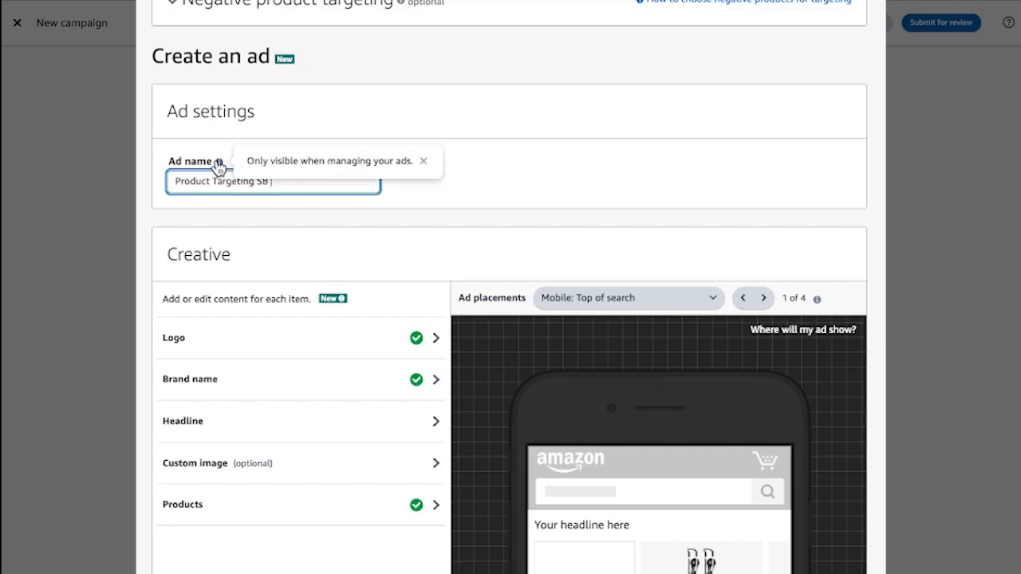
click(454, 197)
Examine the ad's creative items and its product carousel in the Mobile: Top of search preview
scroll(454, 198, down, 3)
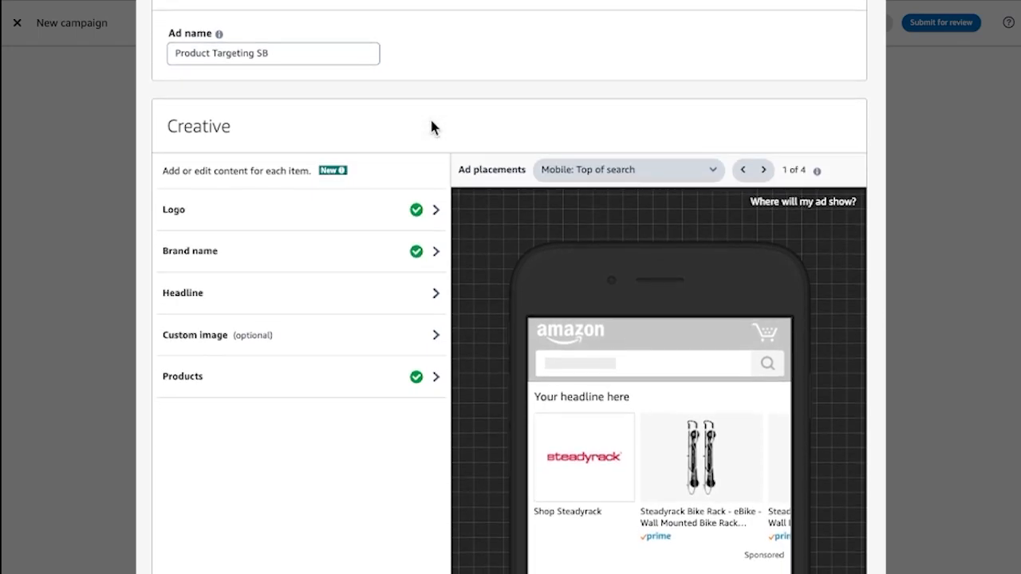
scroll(430, 127, down, 1)
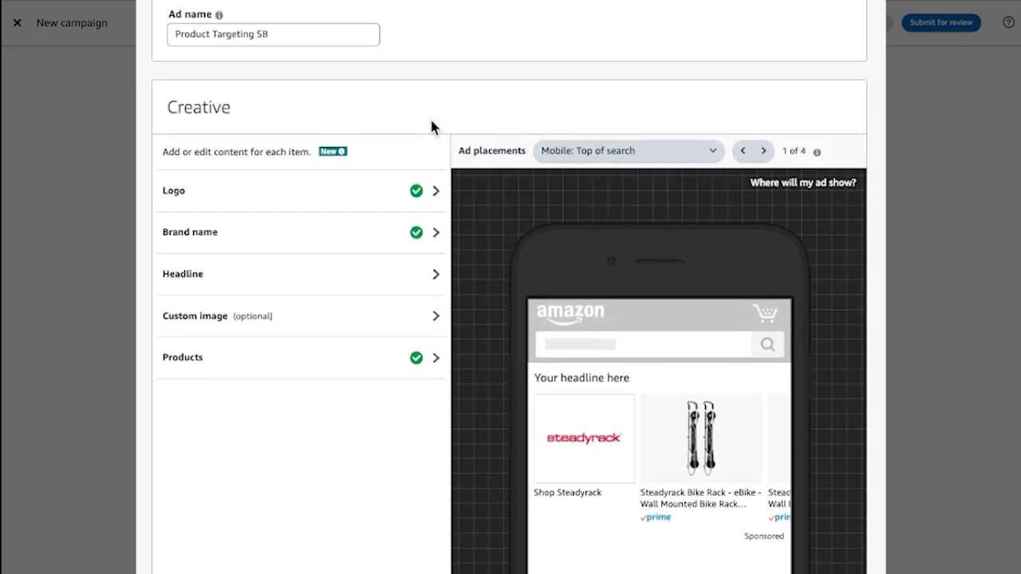
scroll(431, 128, down, 1)
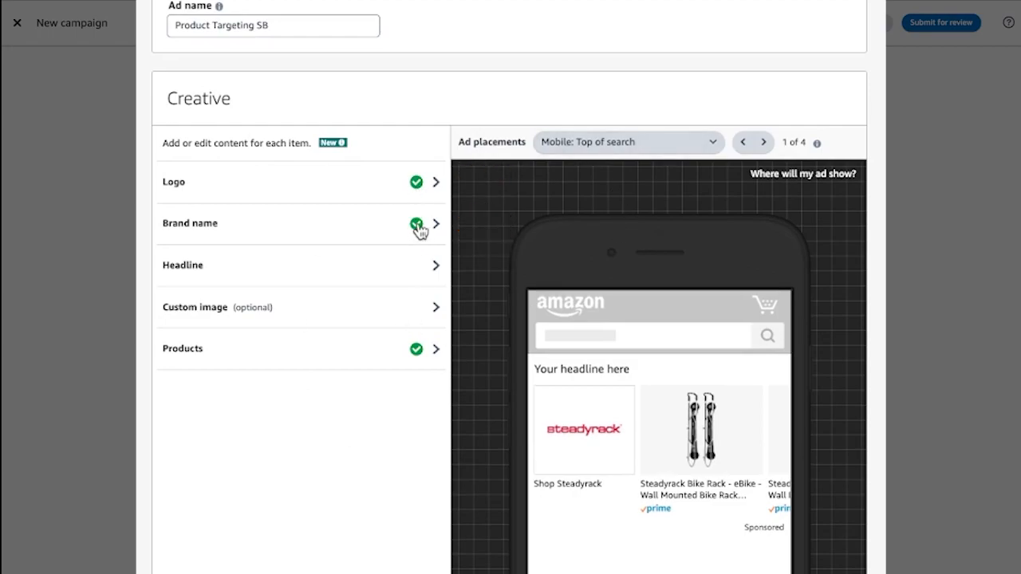
scroll(763, 468, right, 3)
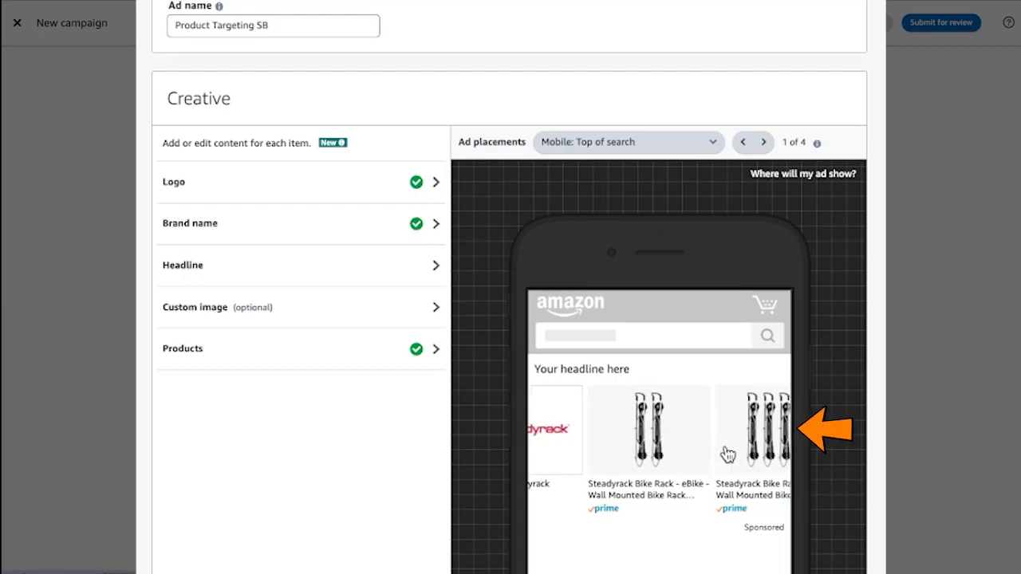
scroll(727, 455, right, 1)
scroll(727, 454, left, 1)
scroll(728, 455, right, 1)
scroll(728, 455, left, 4)
scroll(373, 363, down, 1)
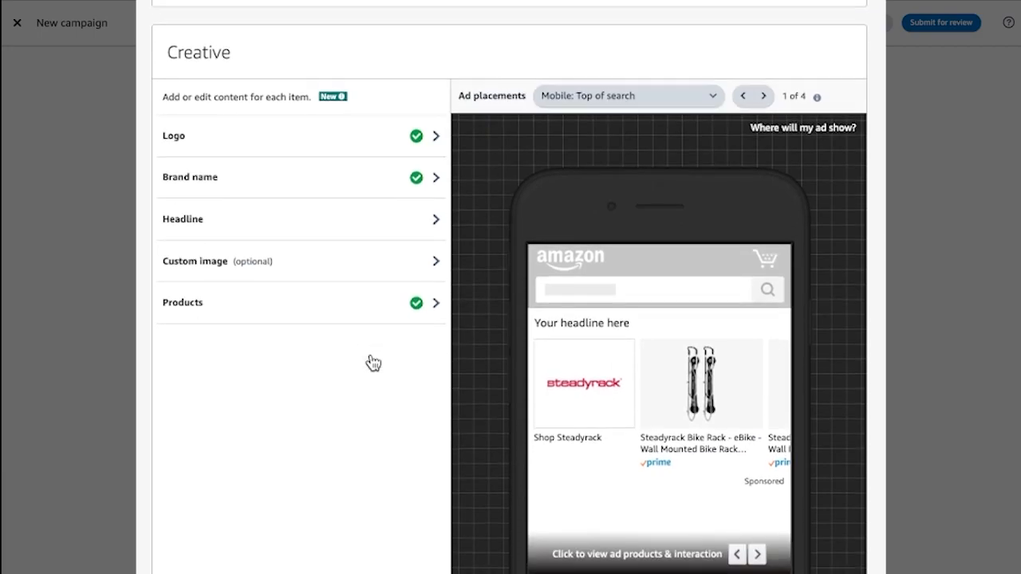
scroll(371, 361, up, 3)
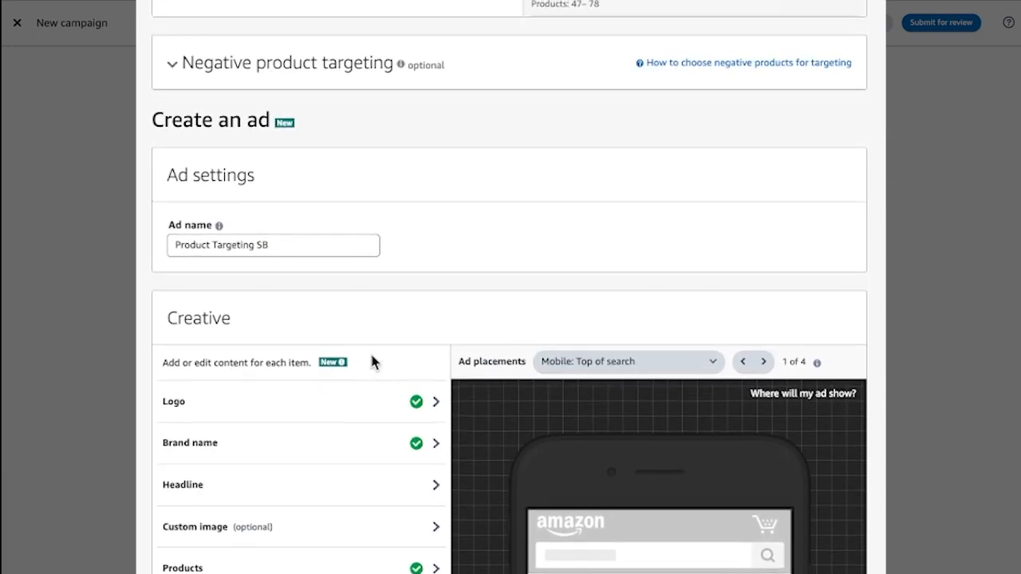
scroll(372, 361, down, 3)
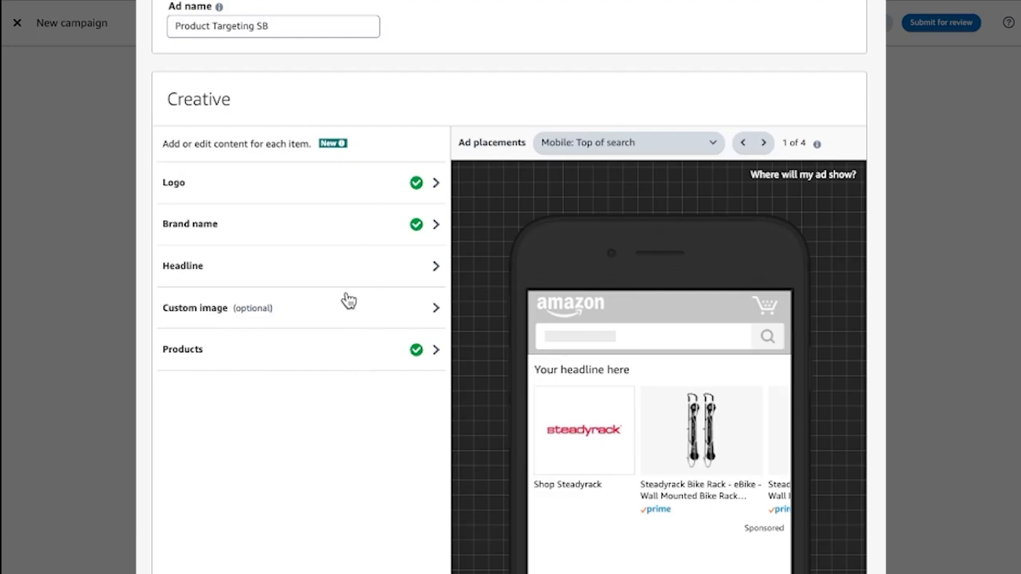
Remove the two Steadyrack eBike racks from the ad's products, keeping only the Fender Rack
click(387, 354)
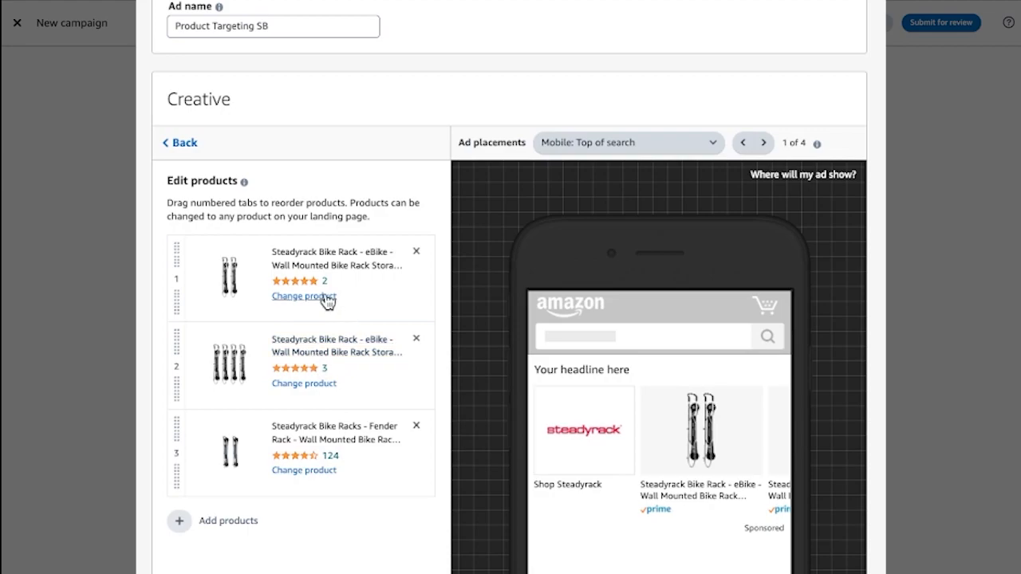
click(416, 252)
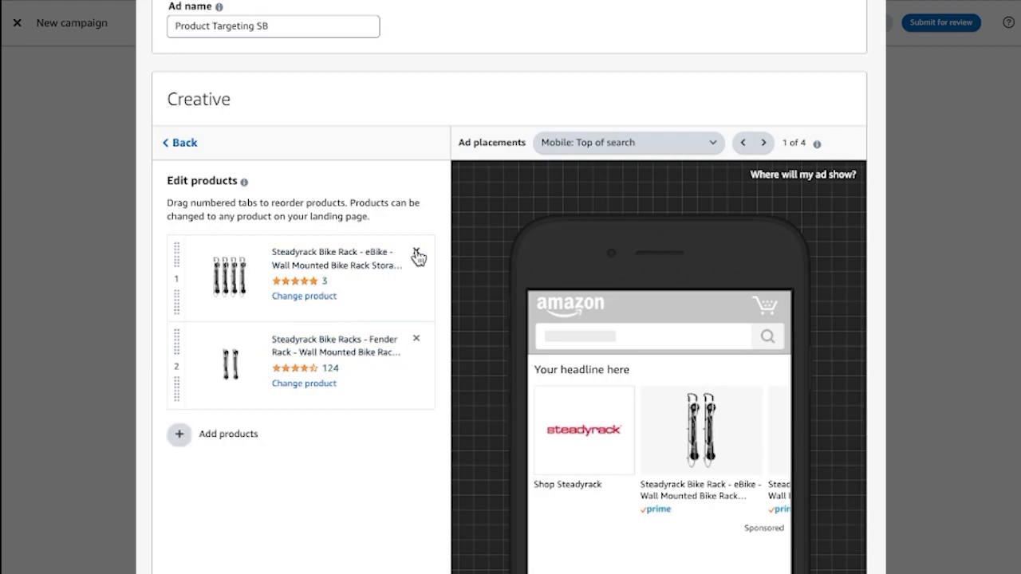
click(415, 253)
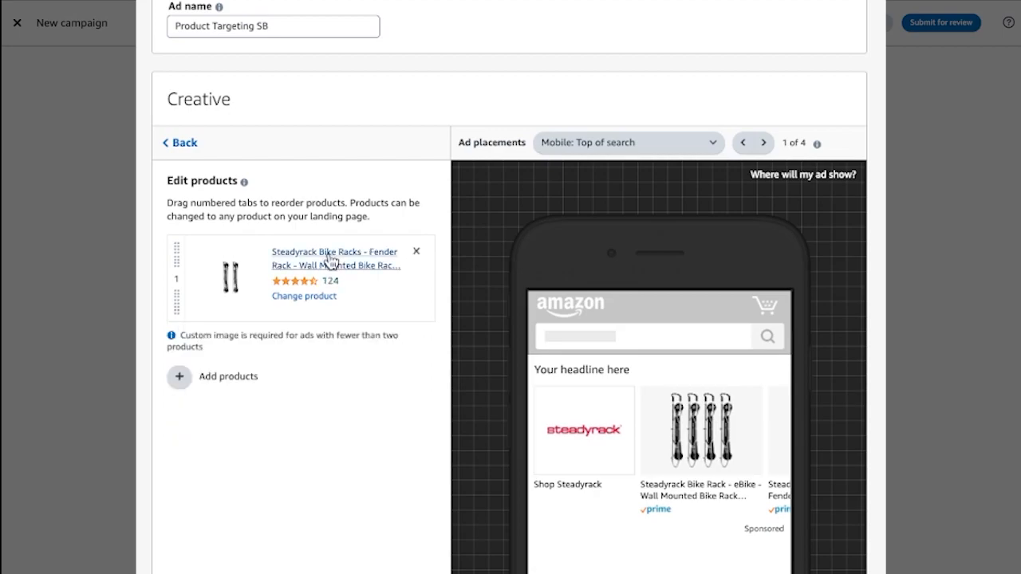
Add the Steadyrack Mountain Bike rack, ASIN B07PZ6S693, as the ad's second product
click(178, 376)
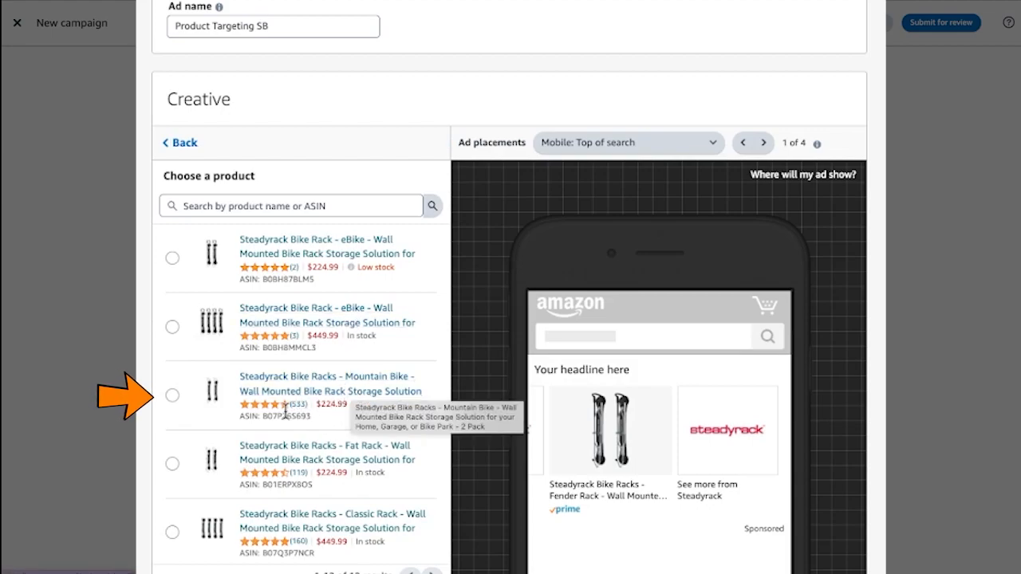
click(173, 394)
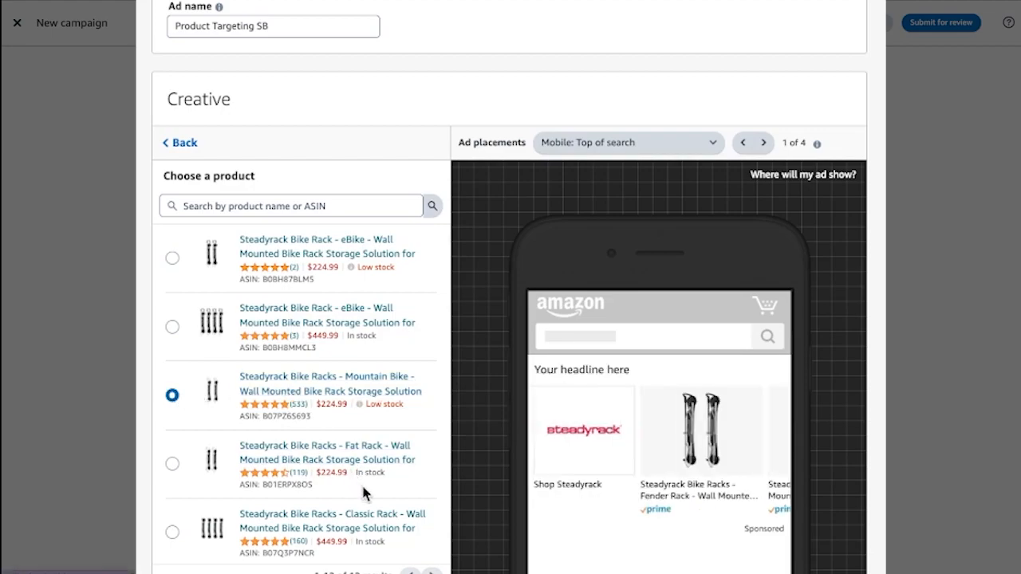
click(189, 143)
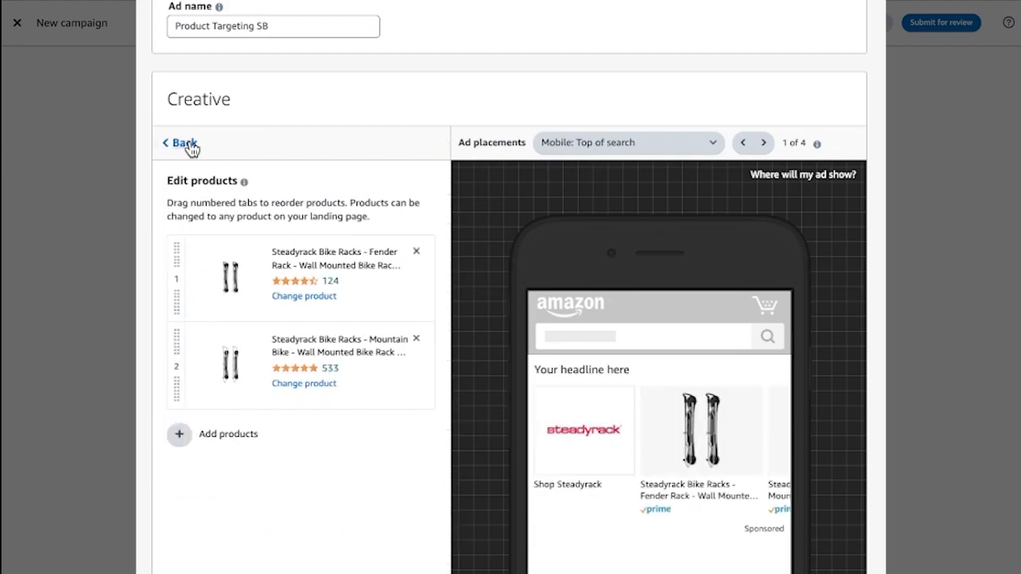
Add the Steadyrack Classic Bike Rack, Black Pack of 2, to the ad's products and move the Fender Rack to third place
click(194, 437)
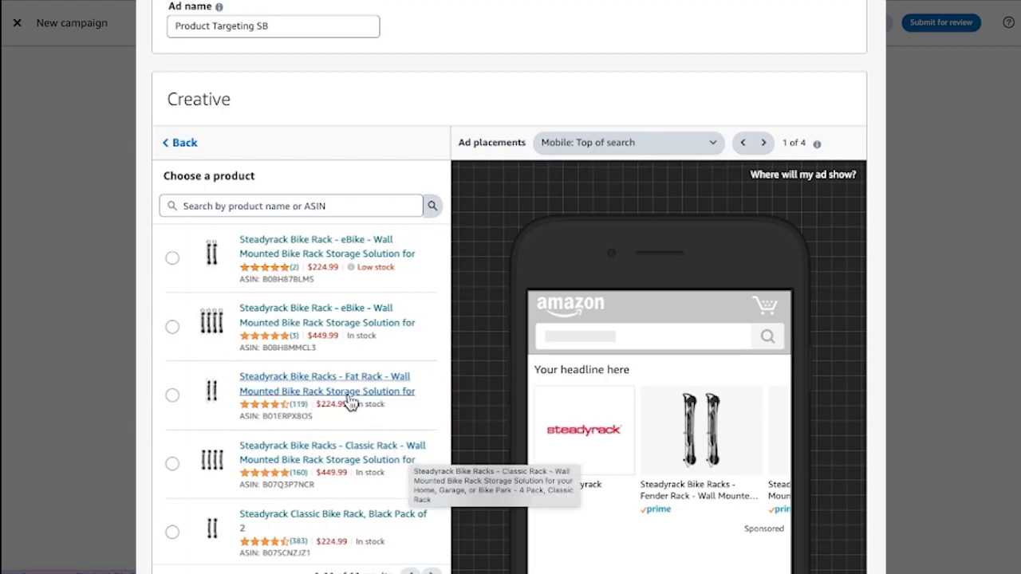
scroll(351, 388, down, 4)
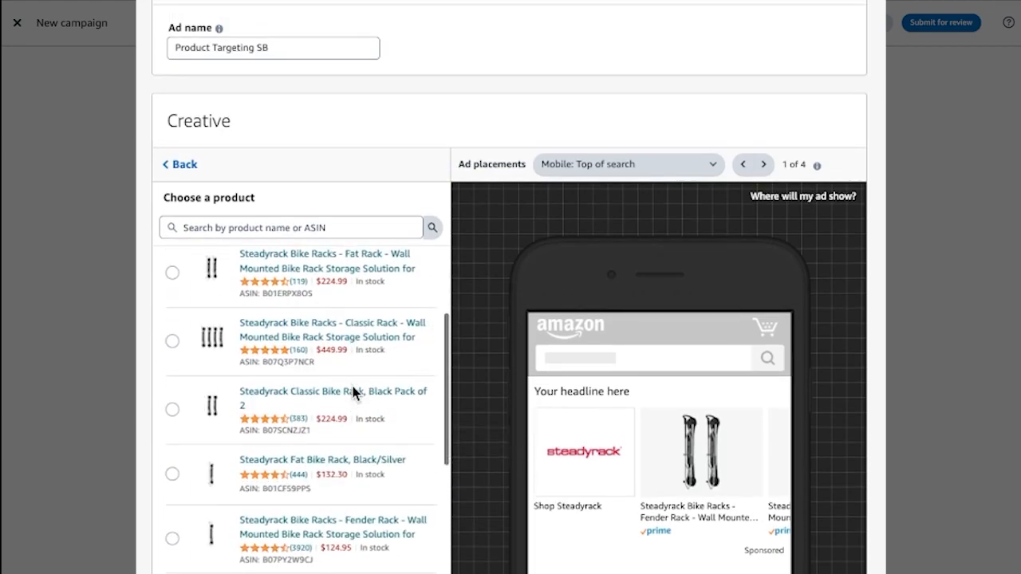
scroll(353, 351, down, 1)
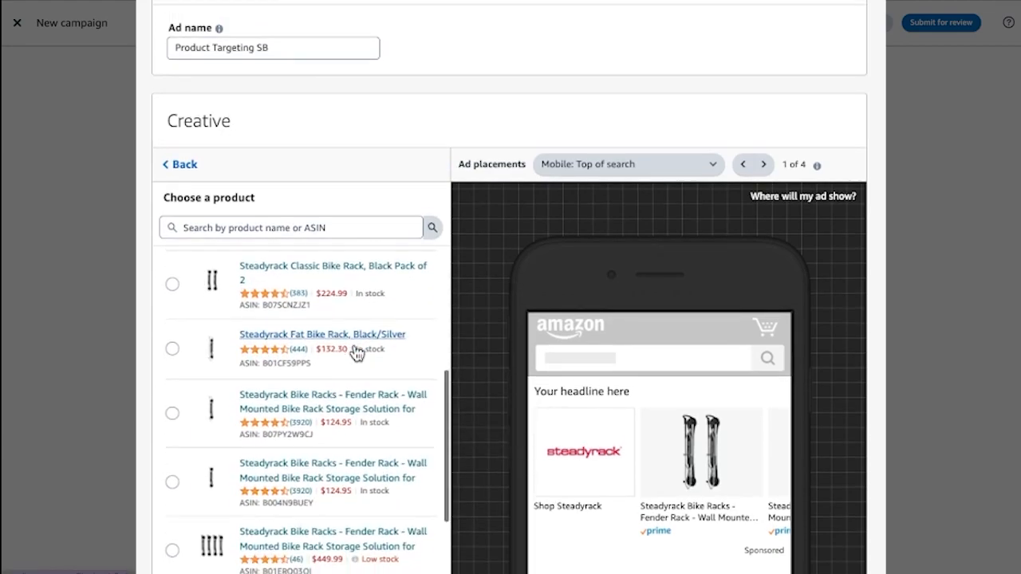
click(174, 269)
scroll(308, 326, down, 1)
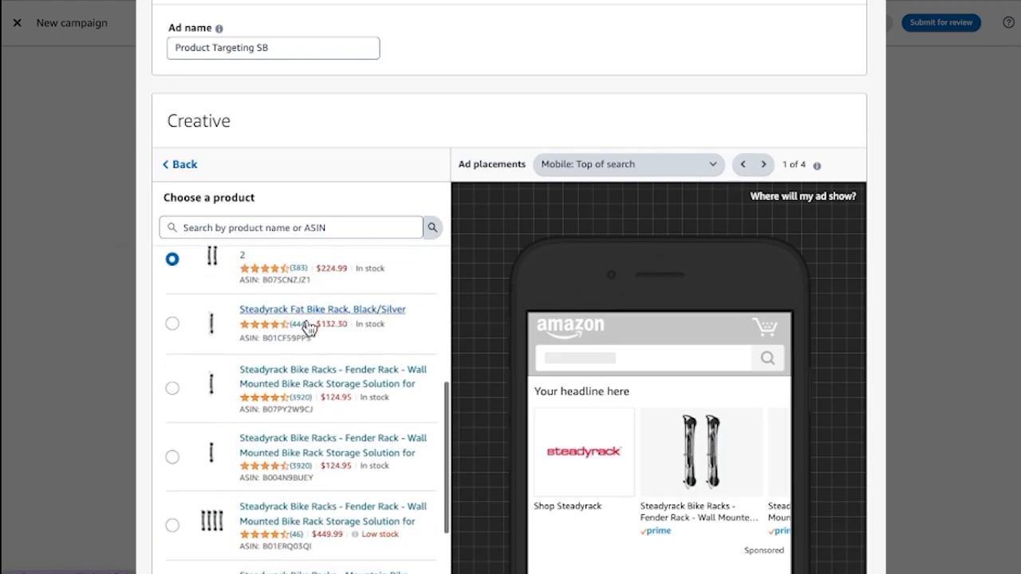
click(191, 166)
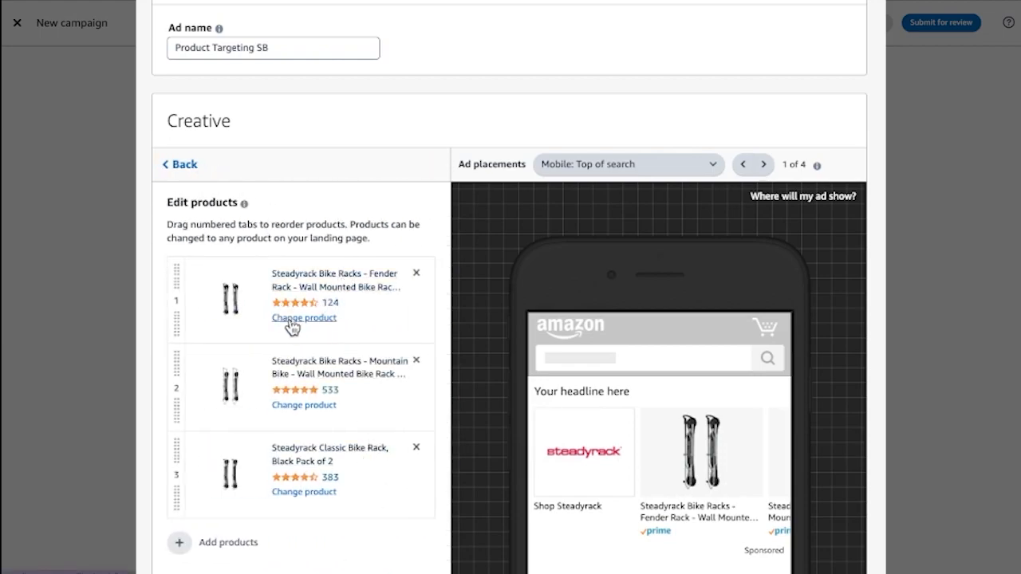
drag(177, 286, 176, 458)
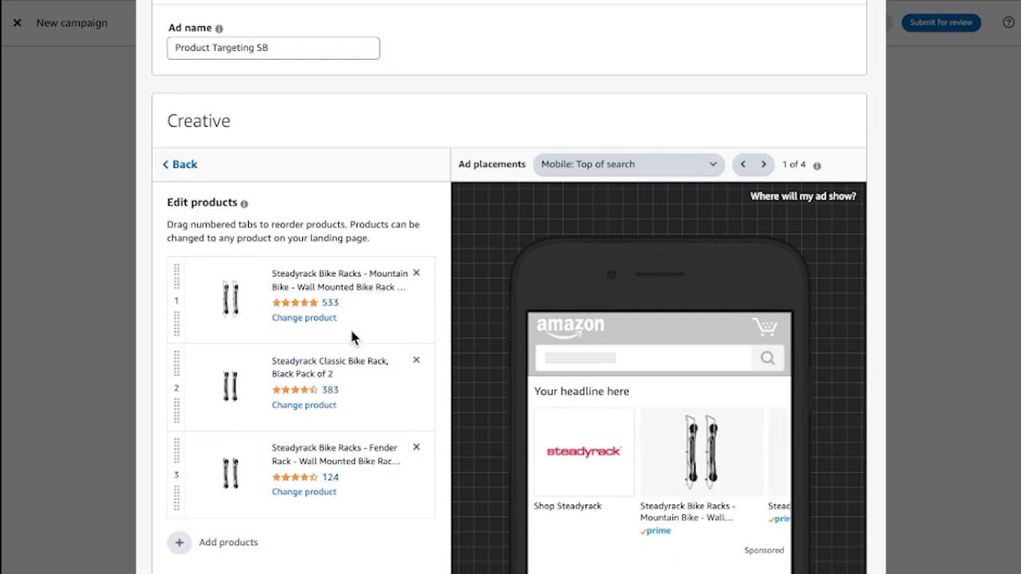
click(183, 166)
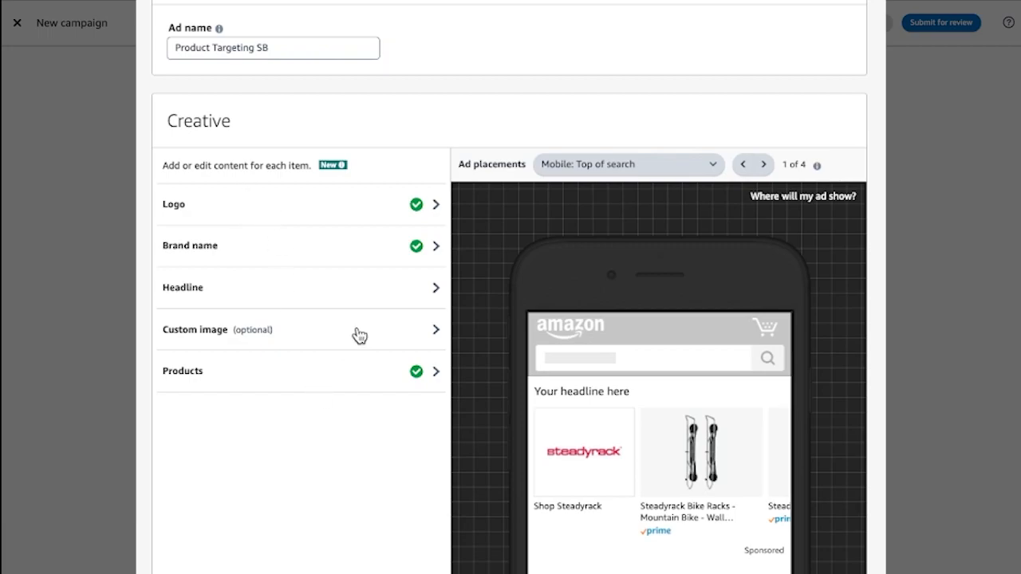
Set the ad's custom image to Home Organiser.jpg from the creative assets
mouse_move(339, 165)
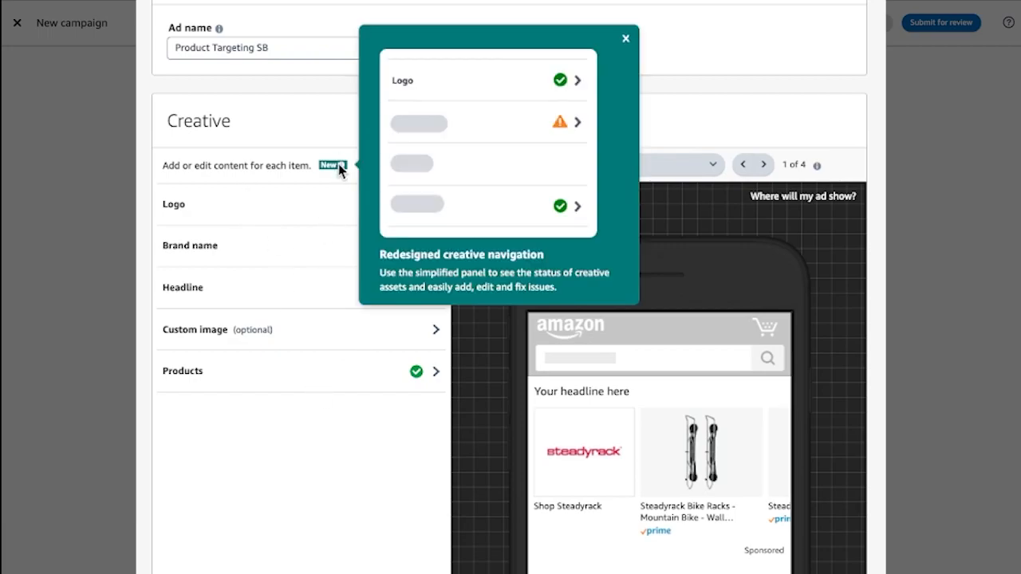
click(342, 334)
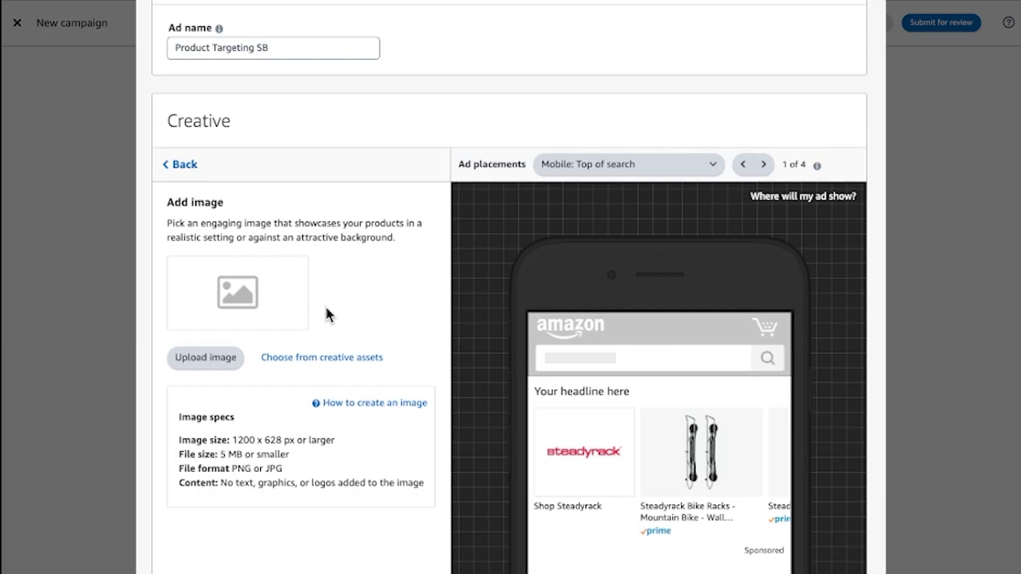
click(313, 358)
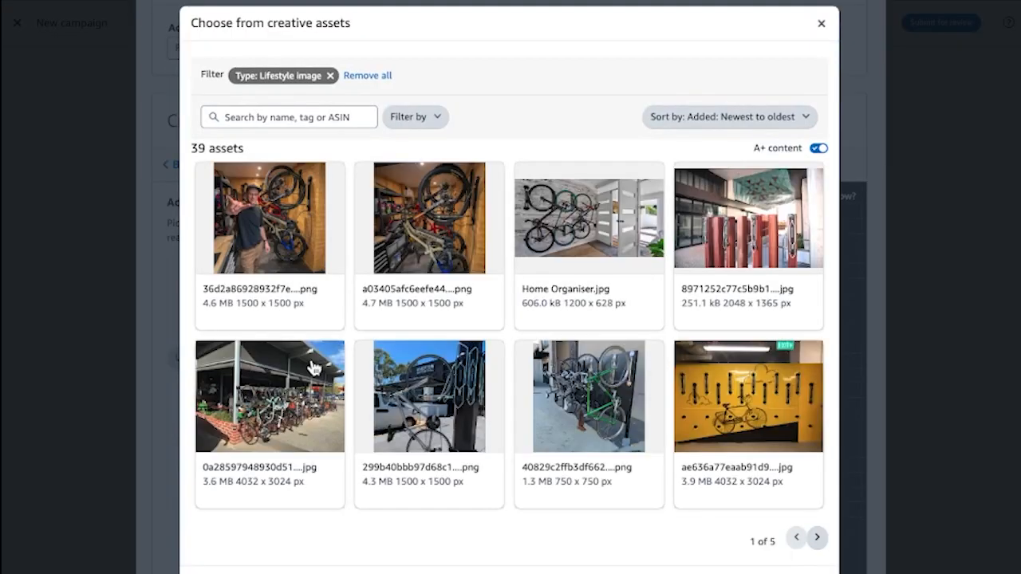
click(620, 255)
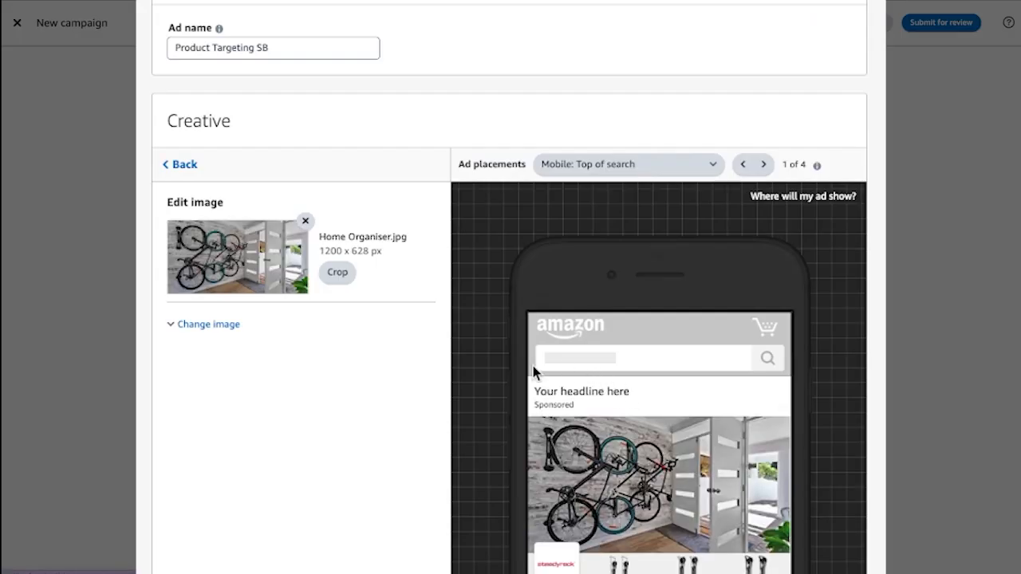
Examine the ad preview with the custom image on mobile, in the desktop search footer and detail page placement, and in desktop top of search
scroll(626, 463, down, 1)
scroll(626, 462, down, 1)
scroll(624, 460, up, 2)
scroll(622, 462, down, 2)
scroll(626, 463, up, 1)
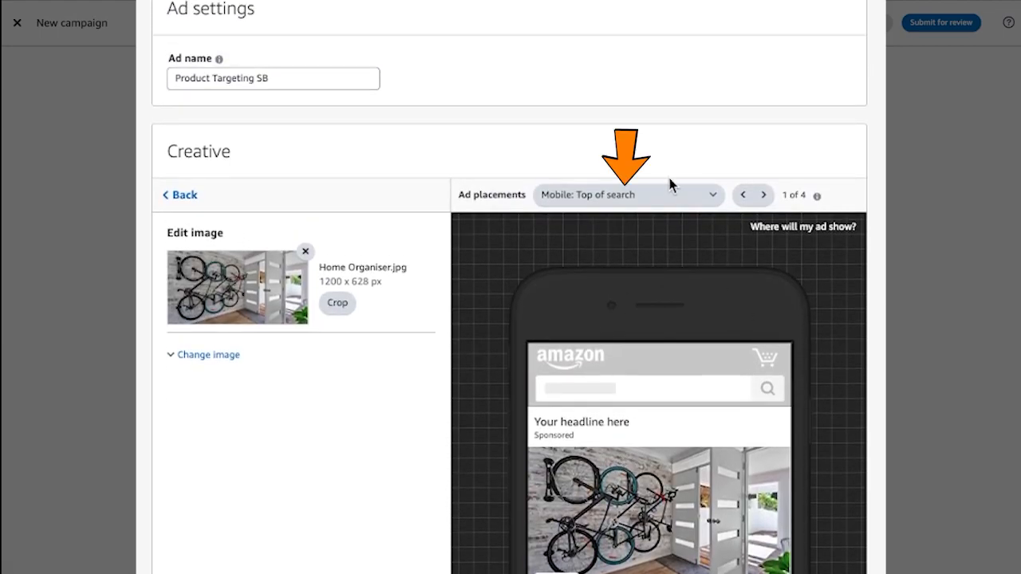
click(660, 196)
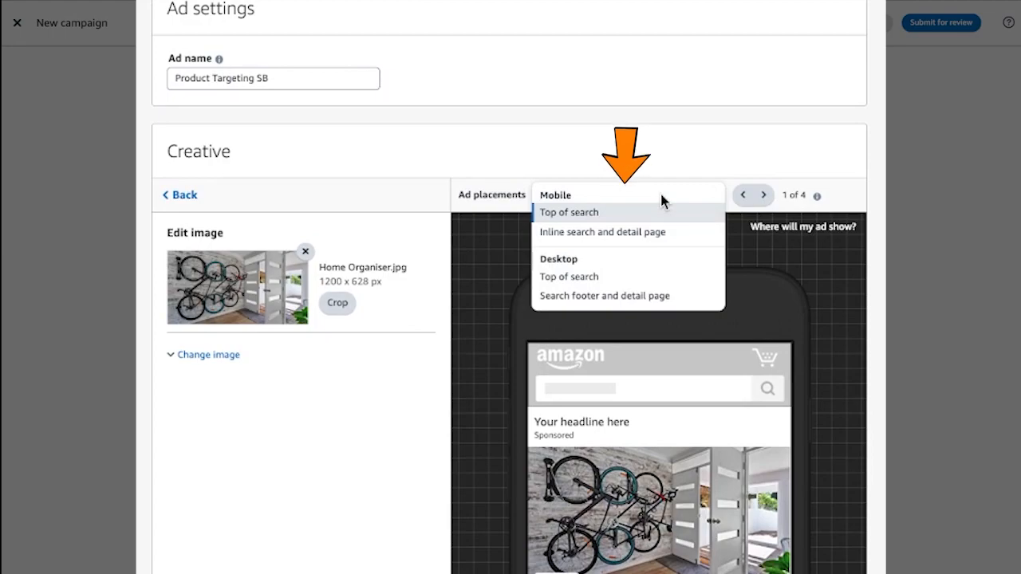
click(635, 295)
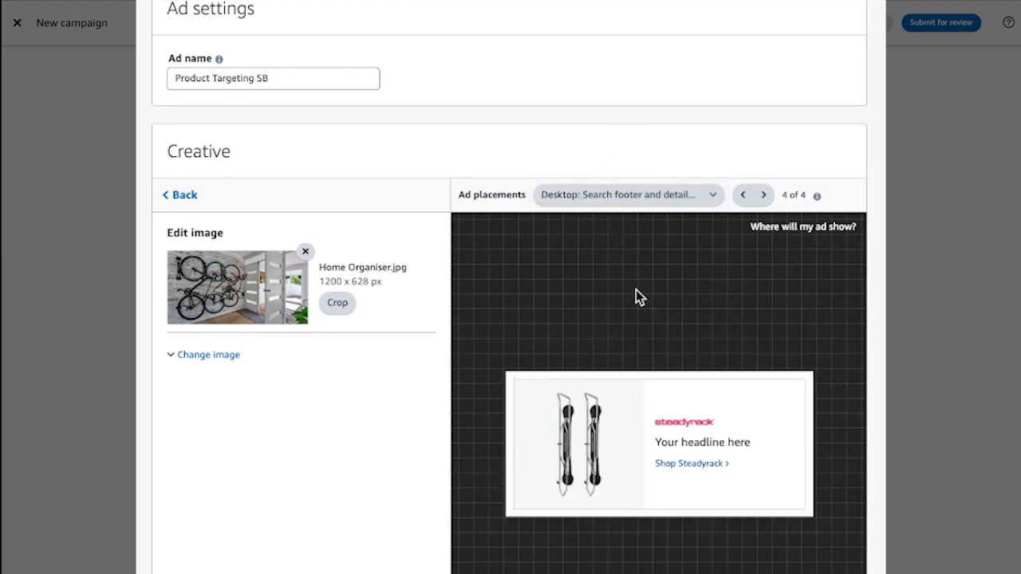
click(619, 195)
click(592, 277)
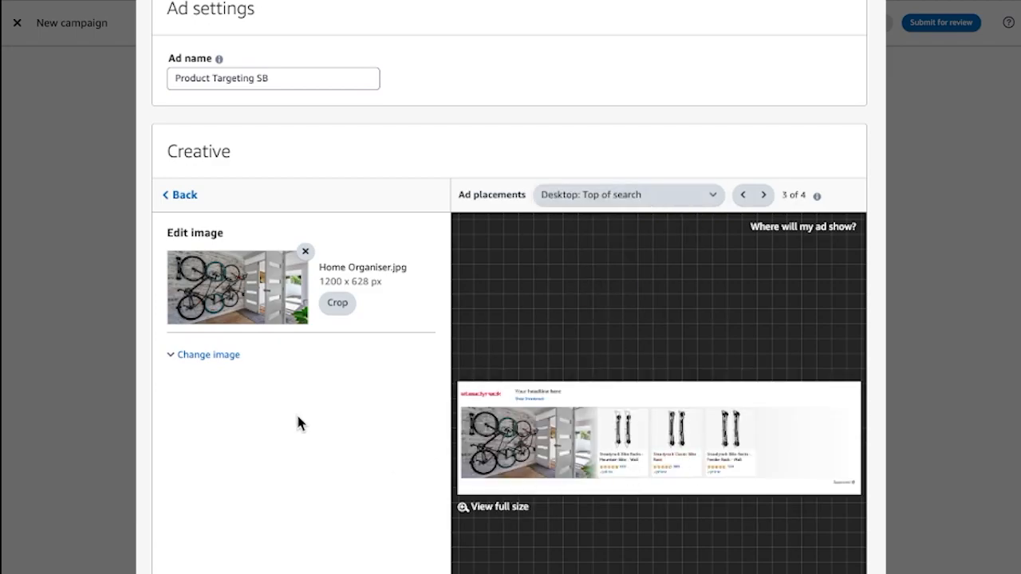
Set the ad's headline to "Space Saving, Vertically Mounted Bike Rack Storage" and return to the list of creative items
scroll(355, 465, up, 2)
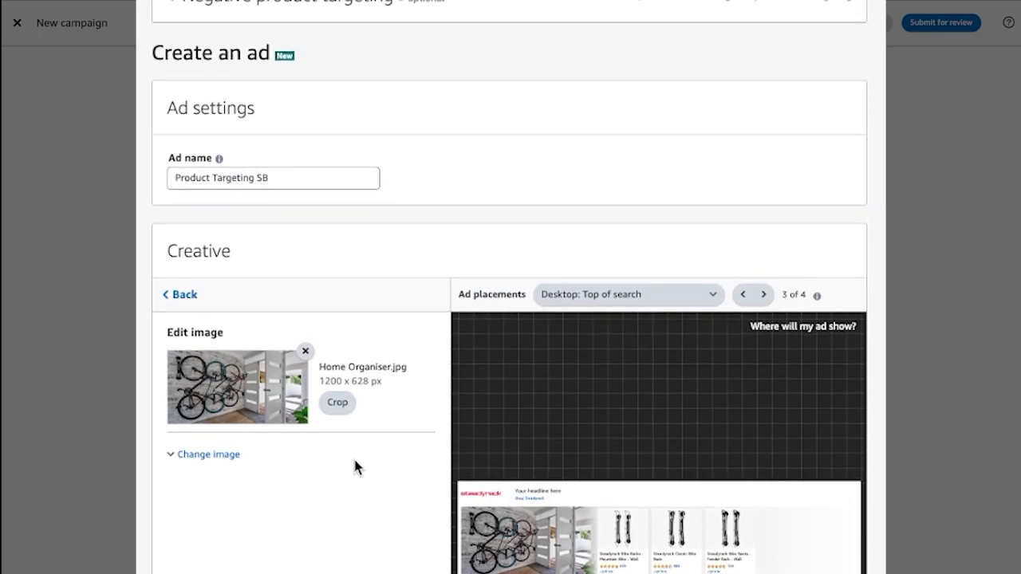
click(189, 301)
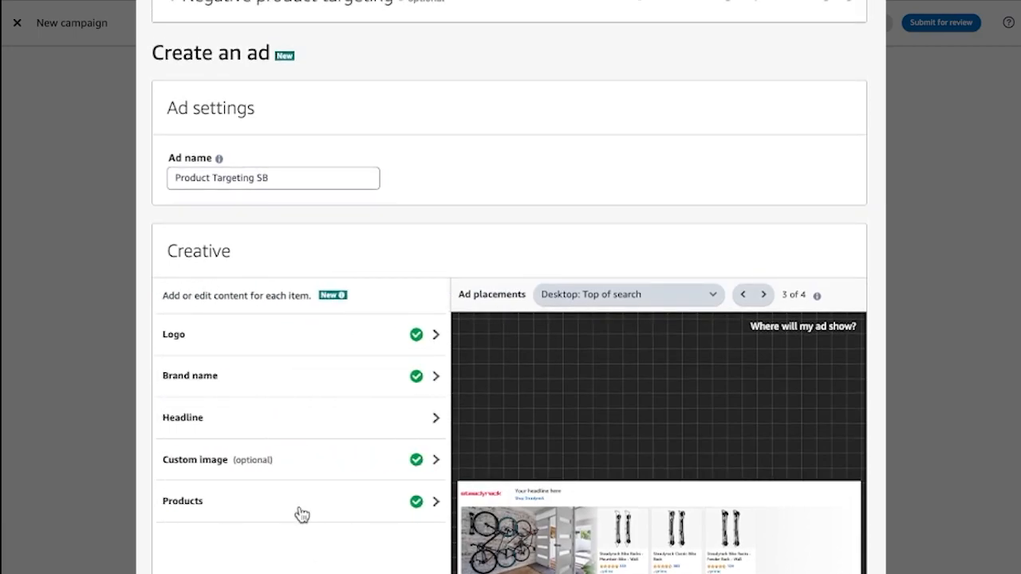
click(360, 427)
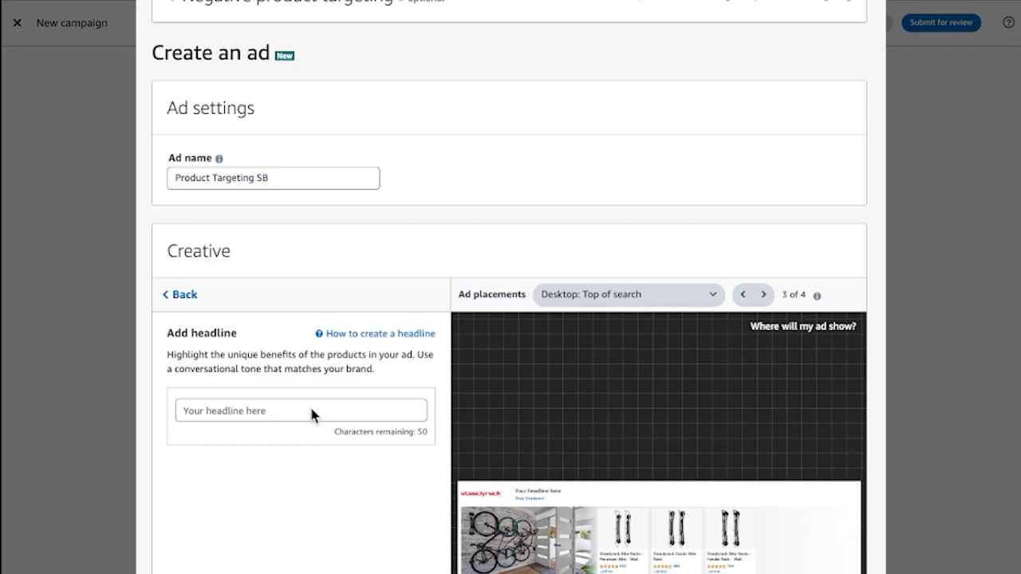
click(289, 409)
text(Space Saving, Vertically Mounted Bike Rack Storage)
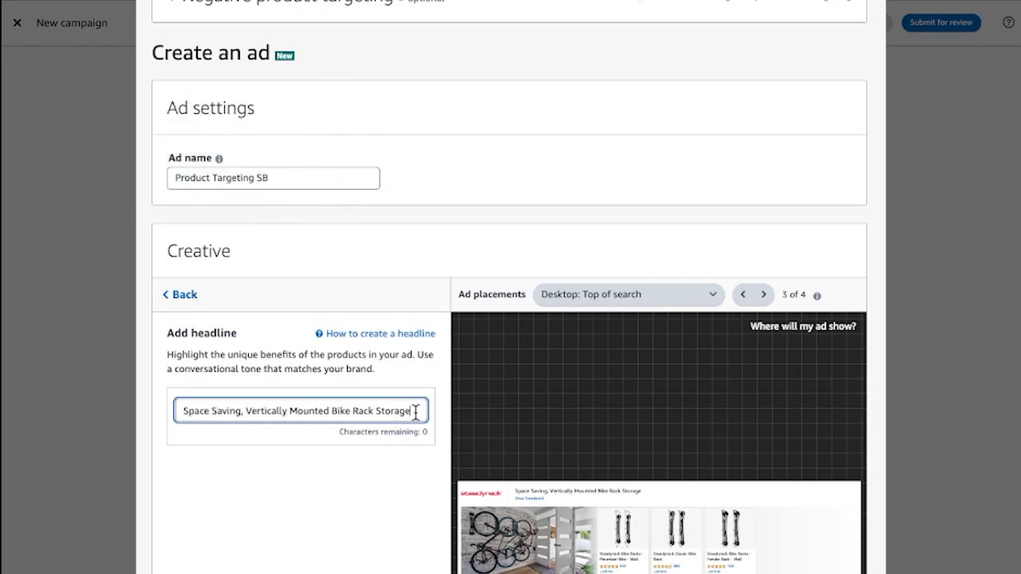
scroll(361, 425, down, 2)
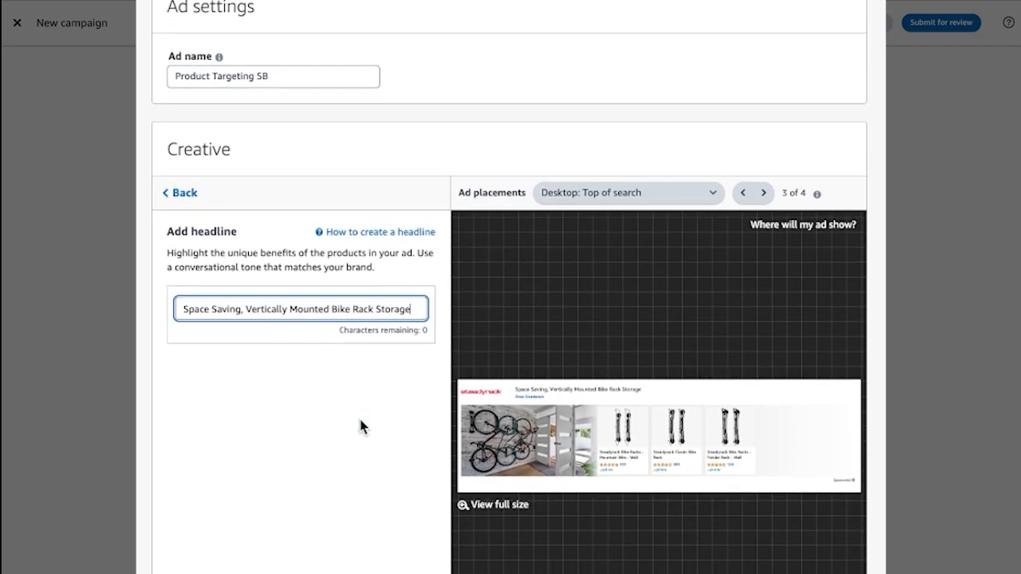
click(181, 195)
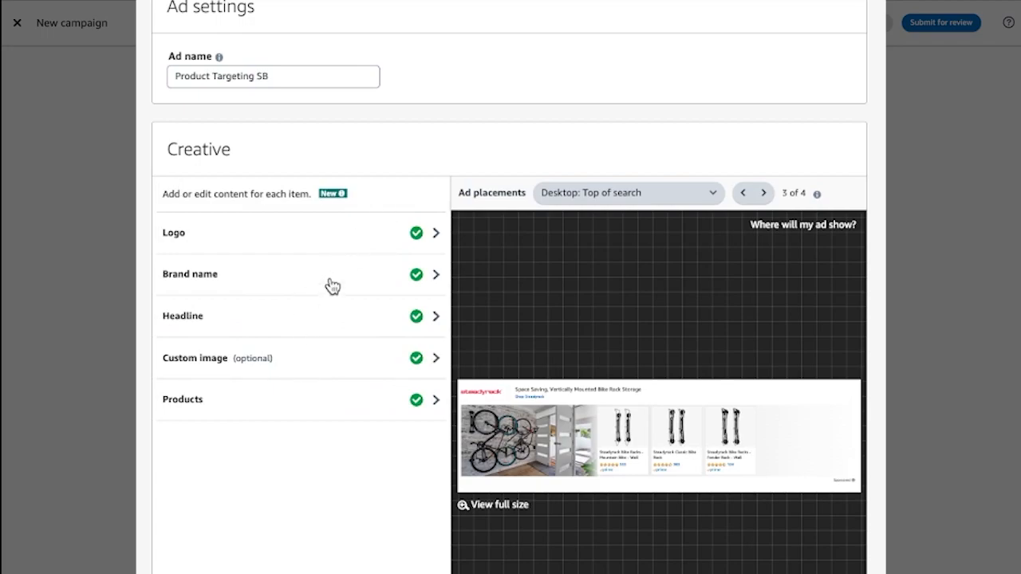
Check the completed creative items and submit the campaign for review
scroll(401, 151, up, 3)
scroll(398, 157, up, 2)
scroll(401, 157, down, 6)
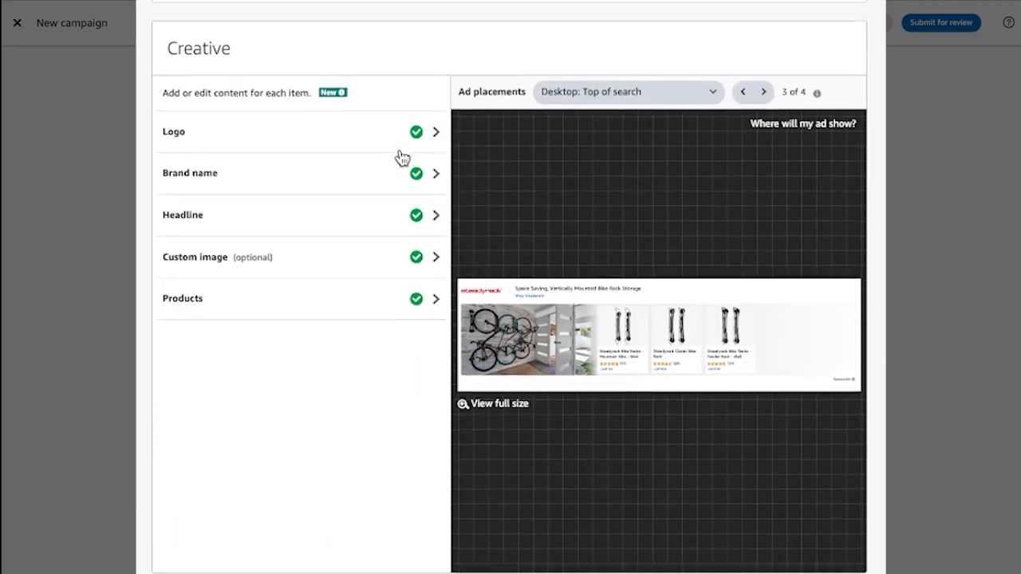
scroll(829, 532, down, 1)
scroll(829, 532, down, 1)
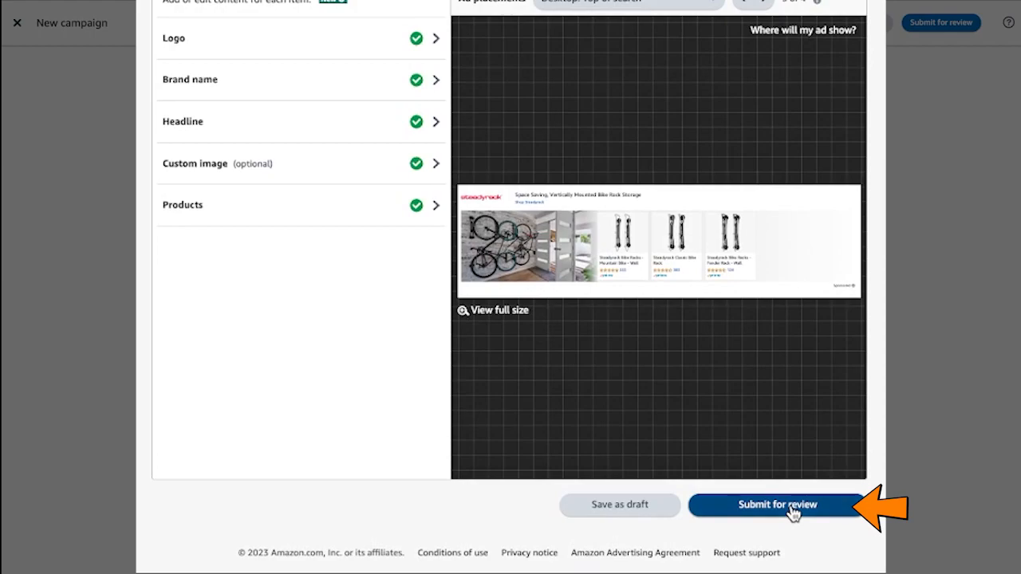
click(793, 512)
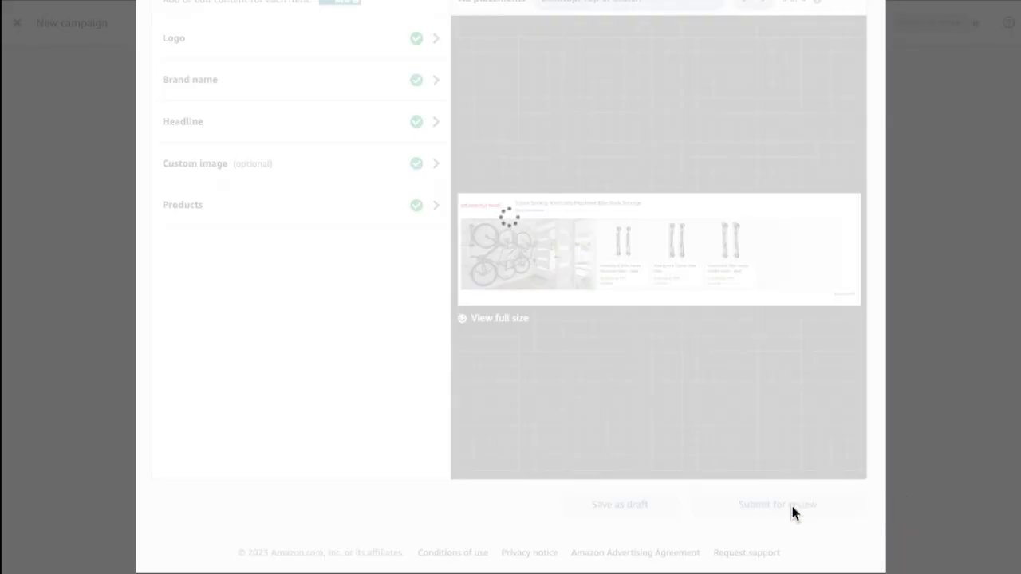